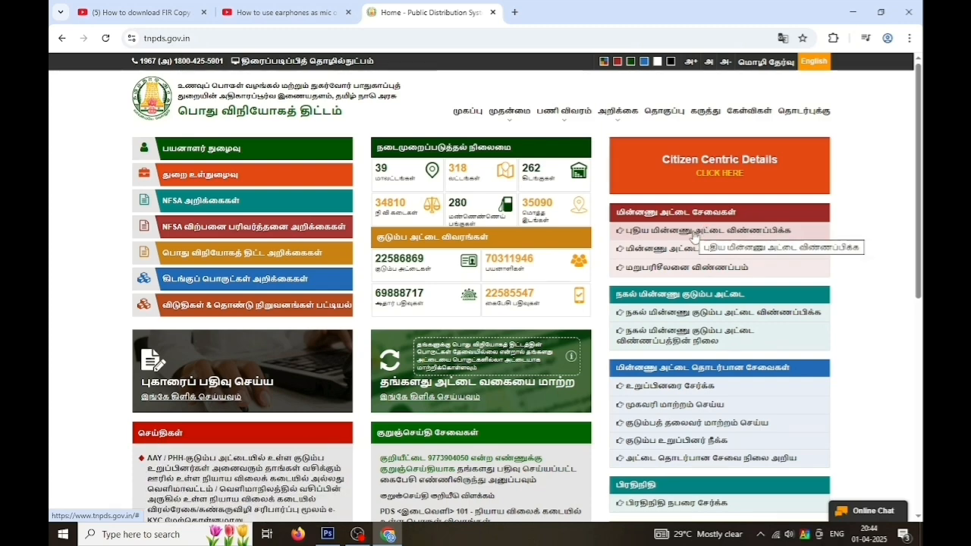
Open the new smart ration card form, refusing camera access and reloading until the prompt stays closed
click(693, 232)
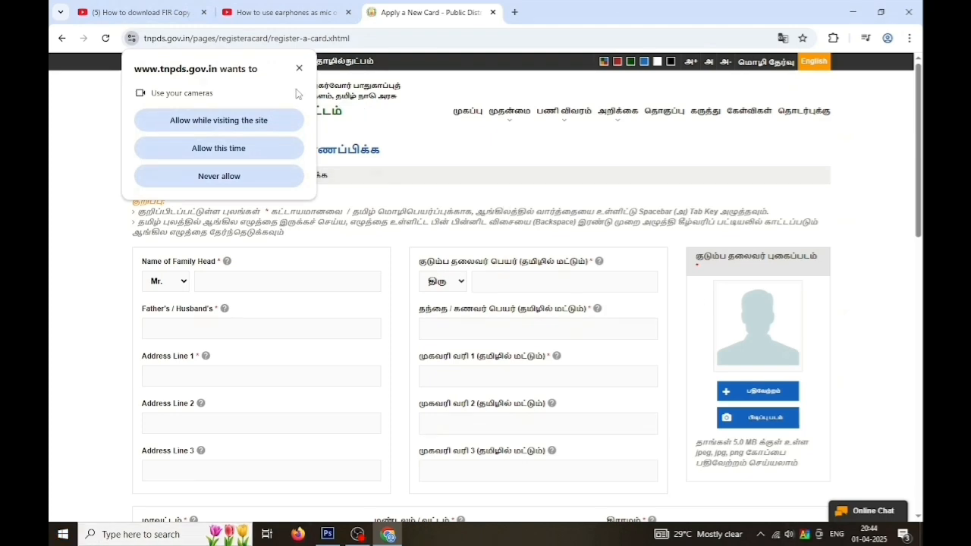
click(299, 69)
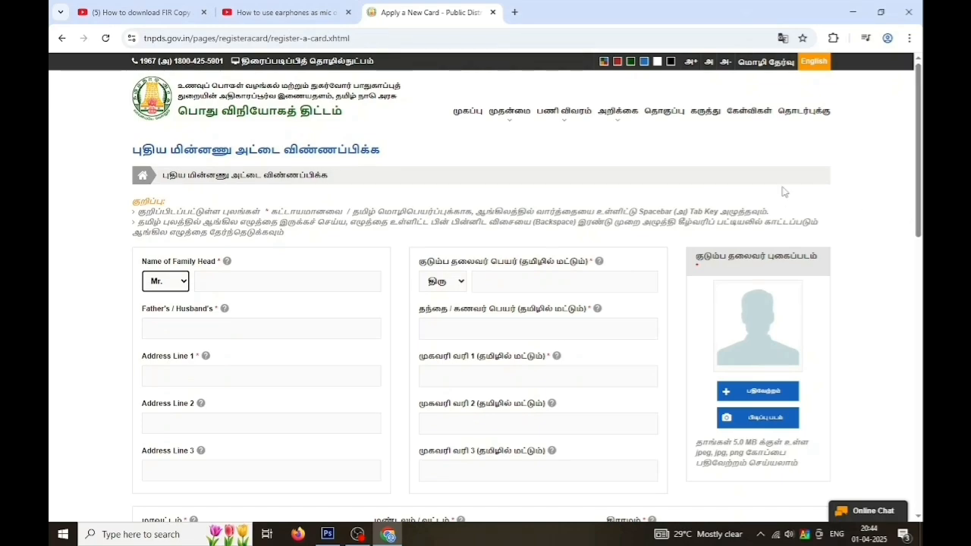
click(105, 38)
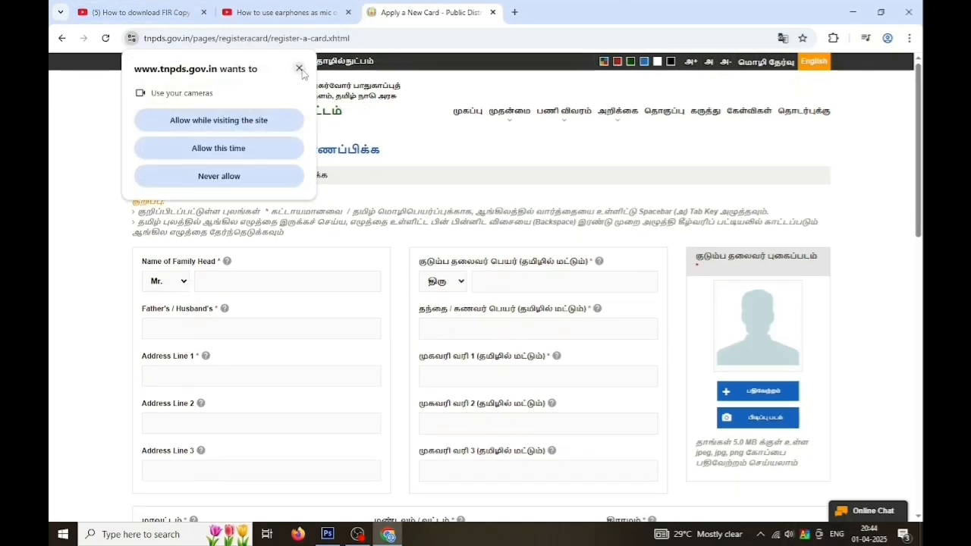
click(299, 68)
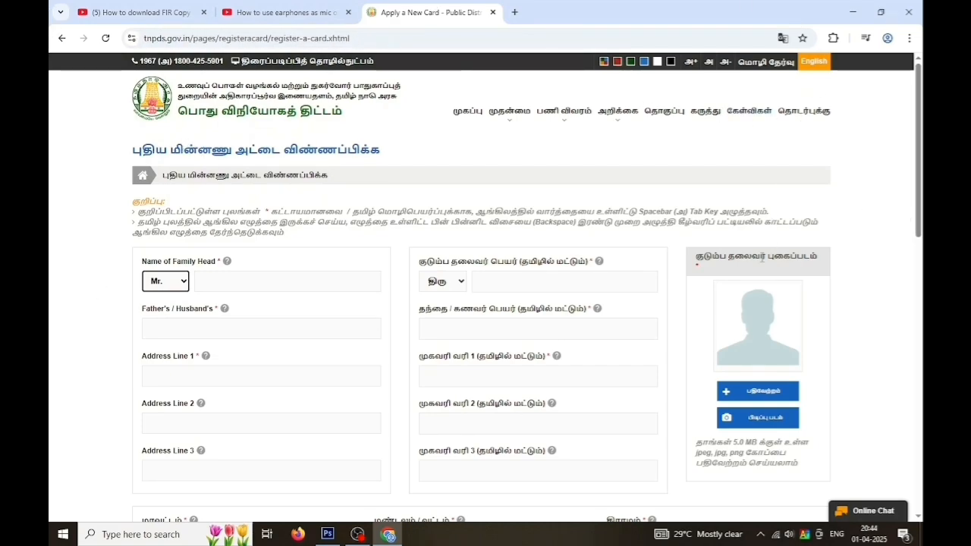
click(814, 61)
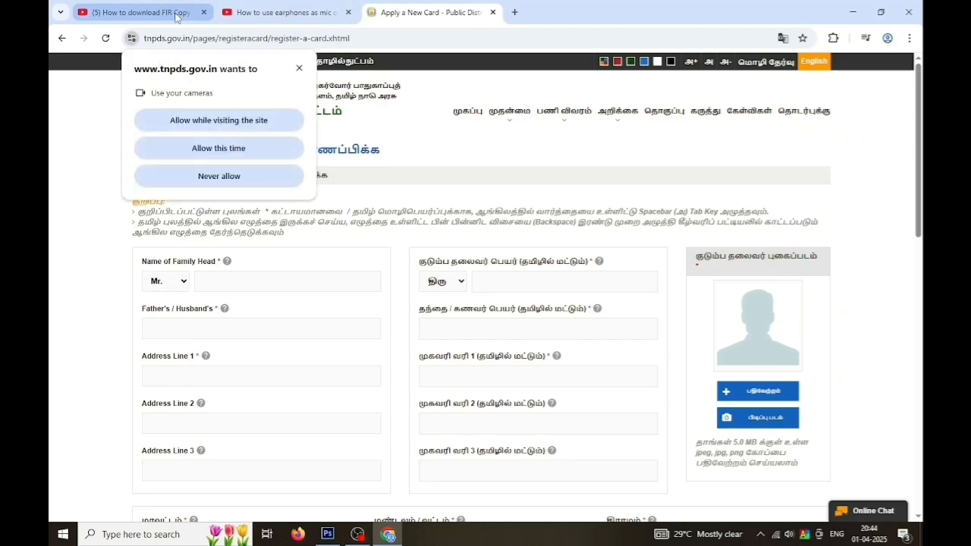
click(299, 68)
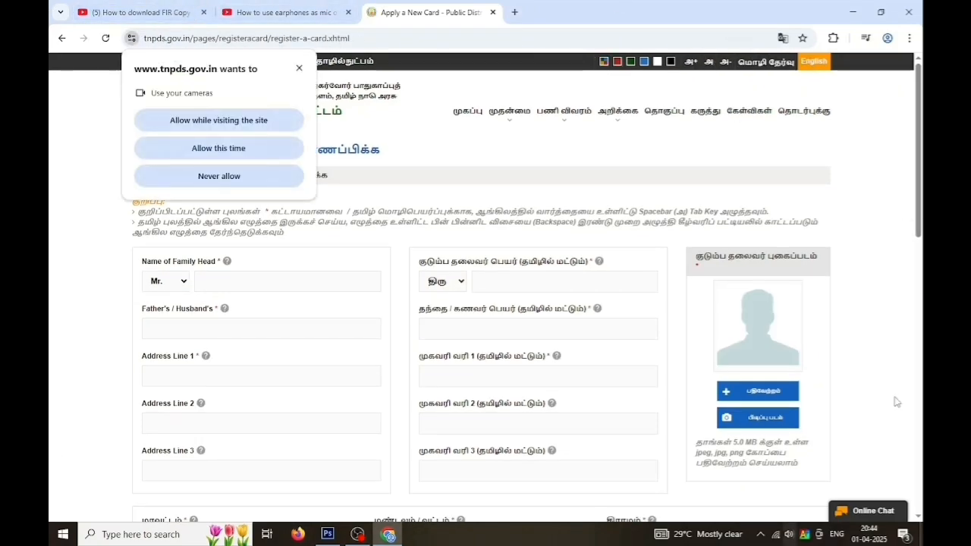
click(299, 68)
click(298, 69)
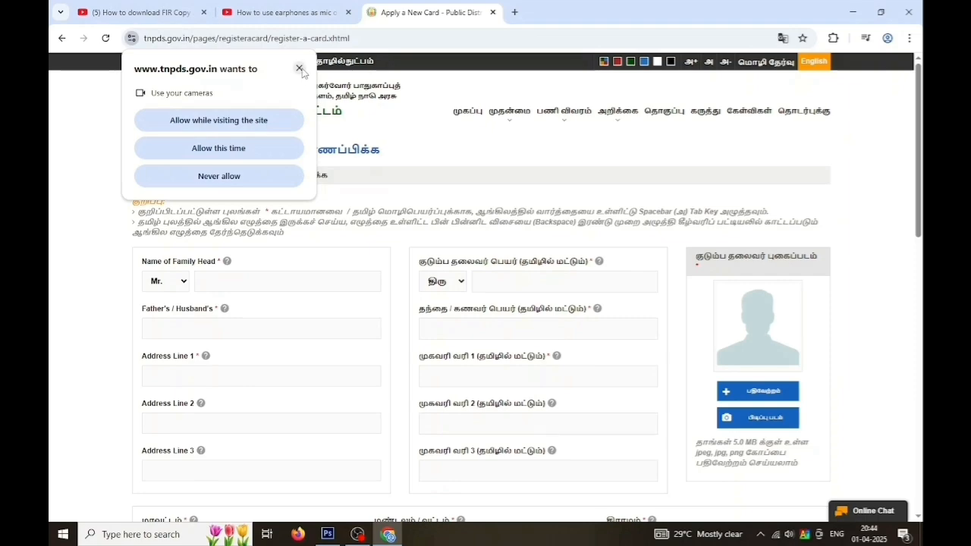
click(298, 68)
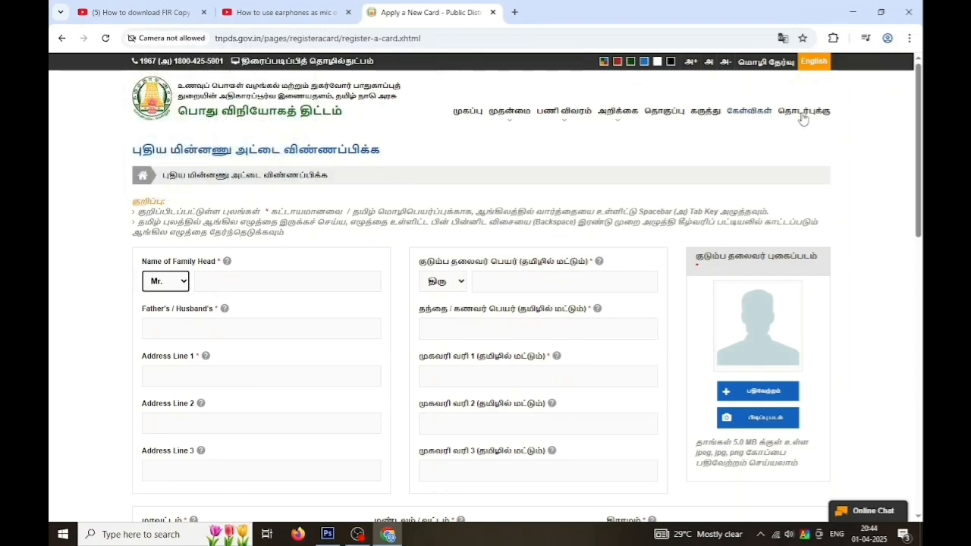
key(F5)
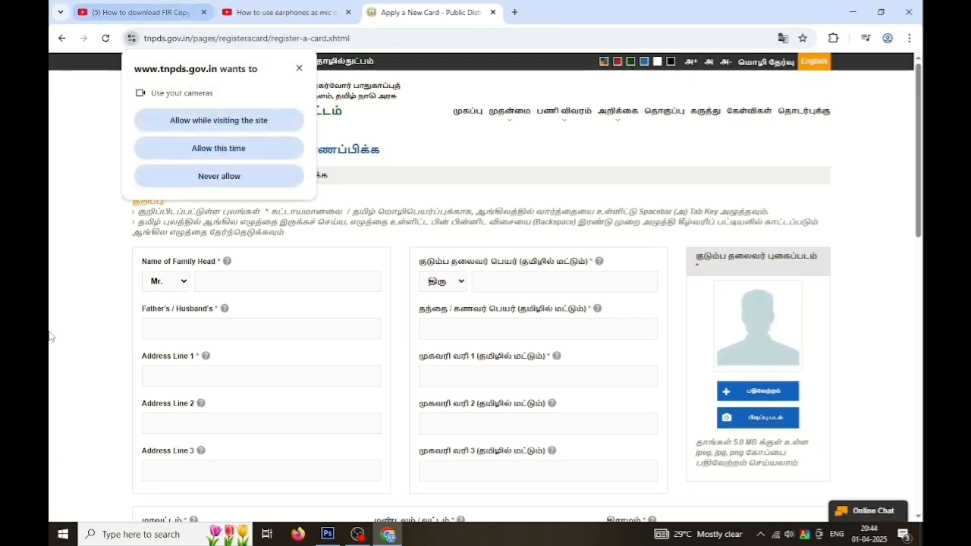
click(299, 69)
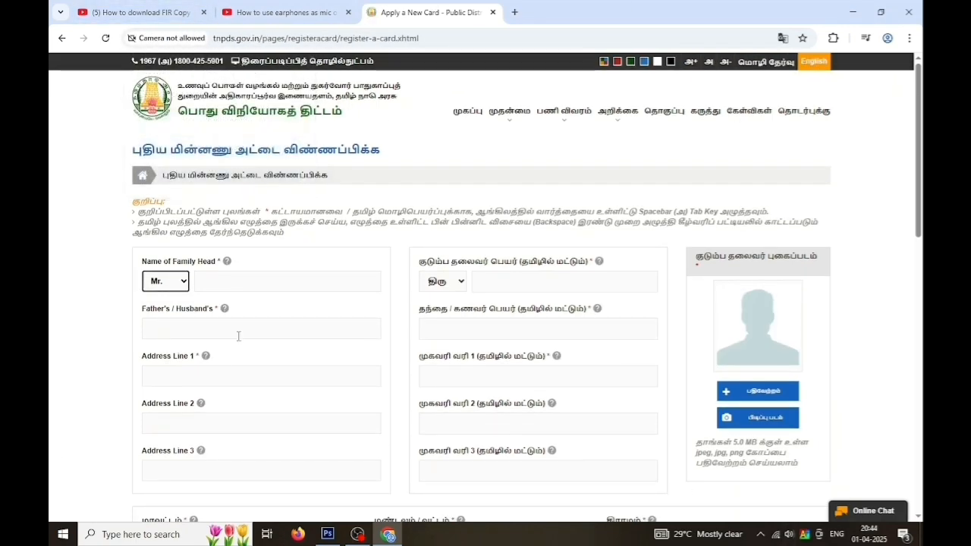
Check the accepted residence proof documents, then begin the family head's English name
click(482, 349)
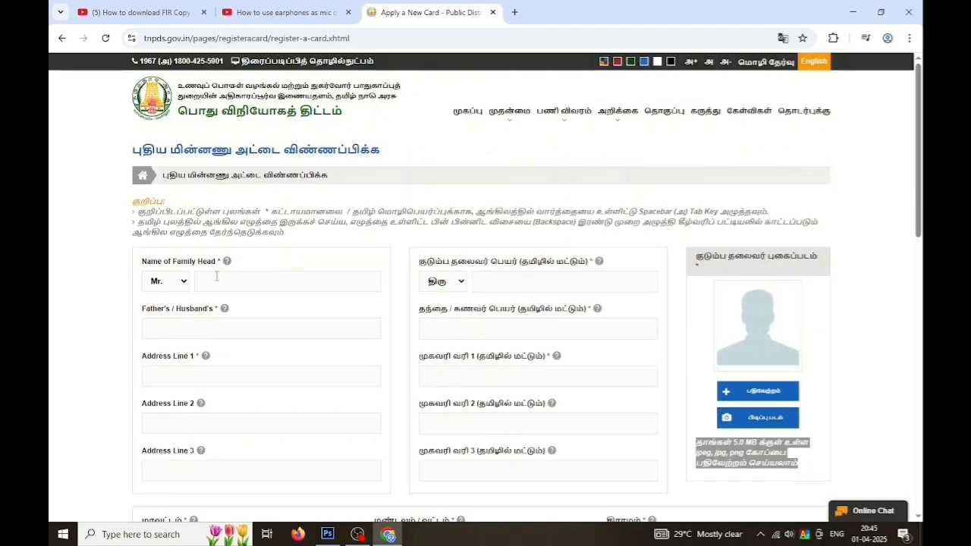
click(211, 279)
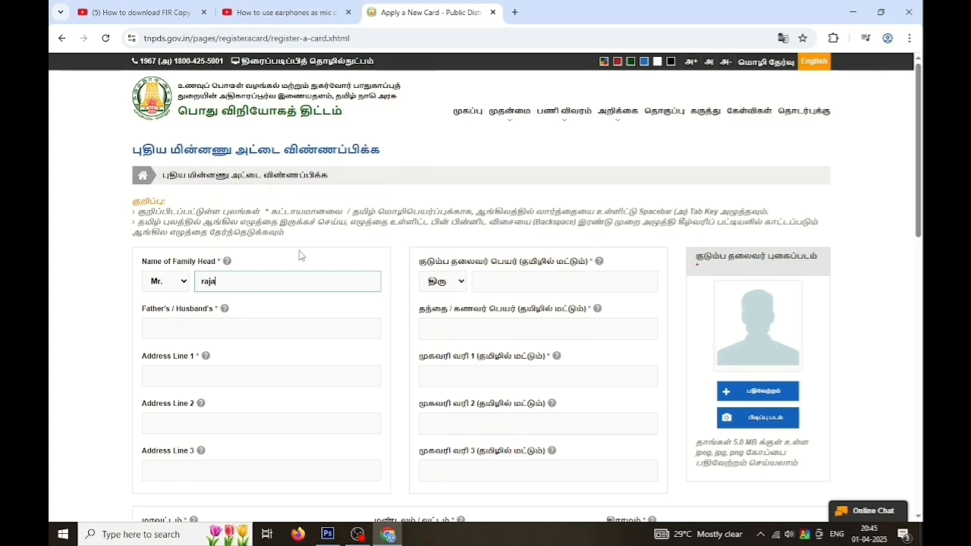
Correct the family head's English name and enter it in the Tamil name field
key(BackSpace)
key(BackSpace)
key(BackSpace)
key(BackSpace)
click(482, 283)
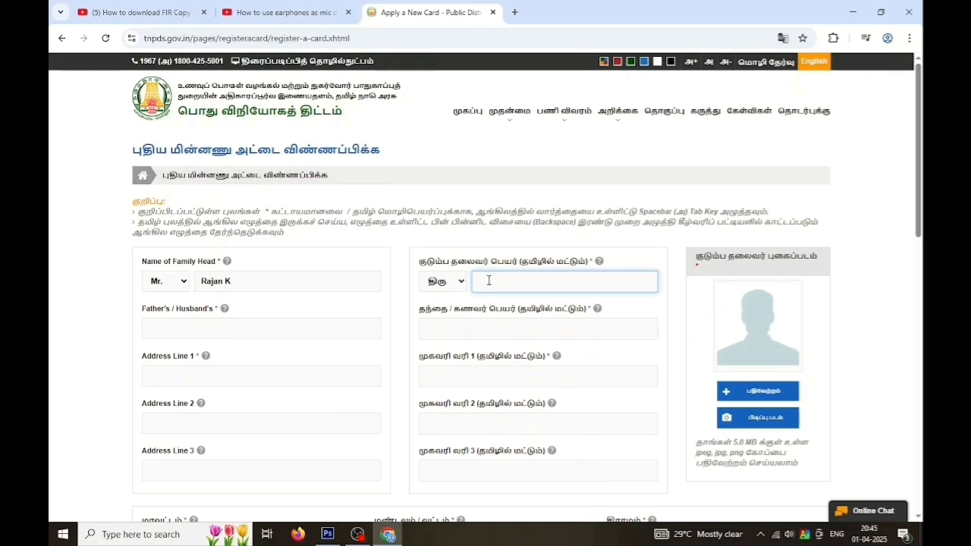
text(r)
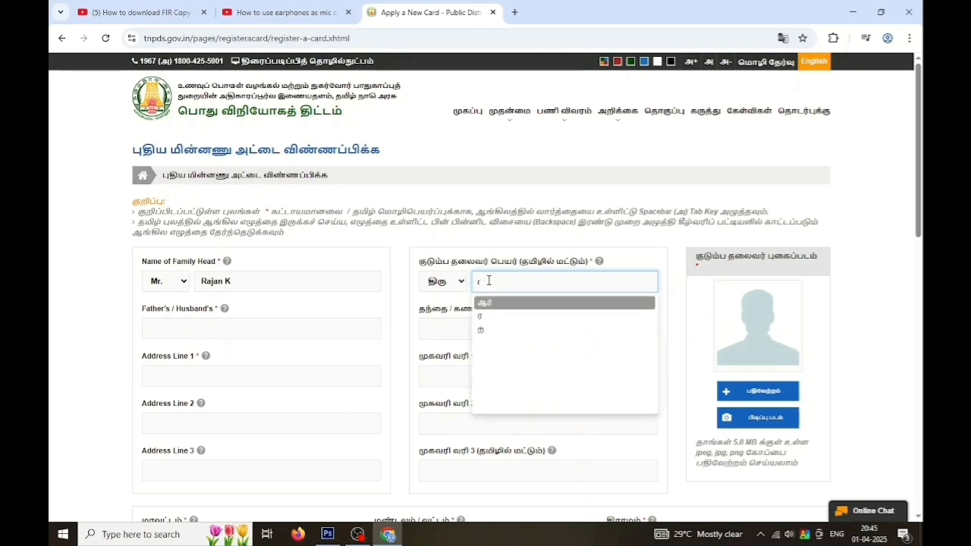
text(a)
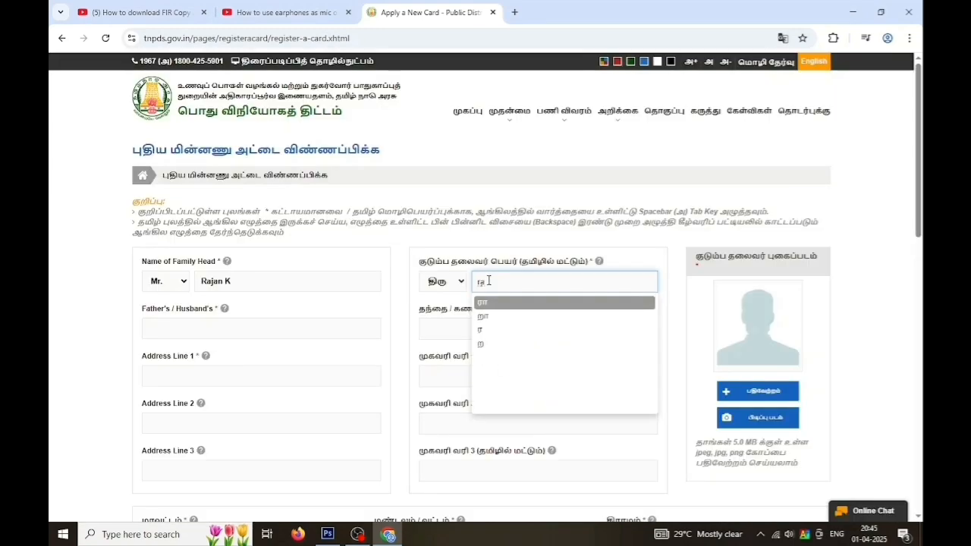
text(ja)
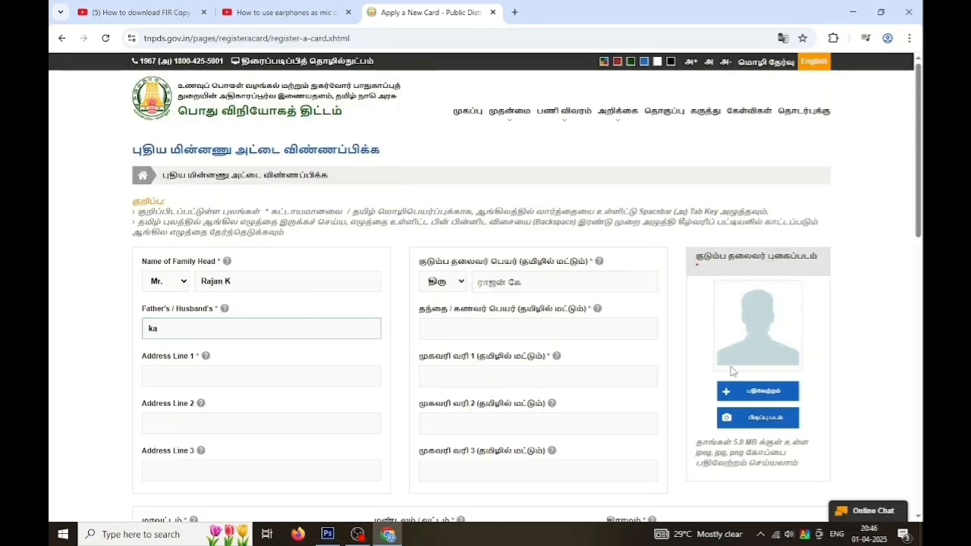
text(n)
Fill in the father's name and Address Line 1 in Tamil, fixing a mistyped letter
click(457, 333)
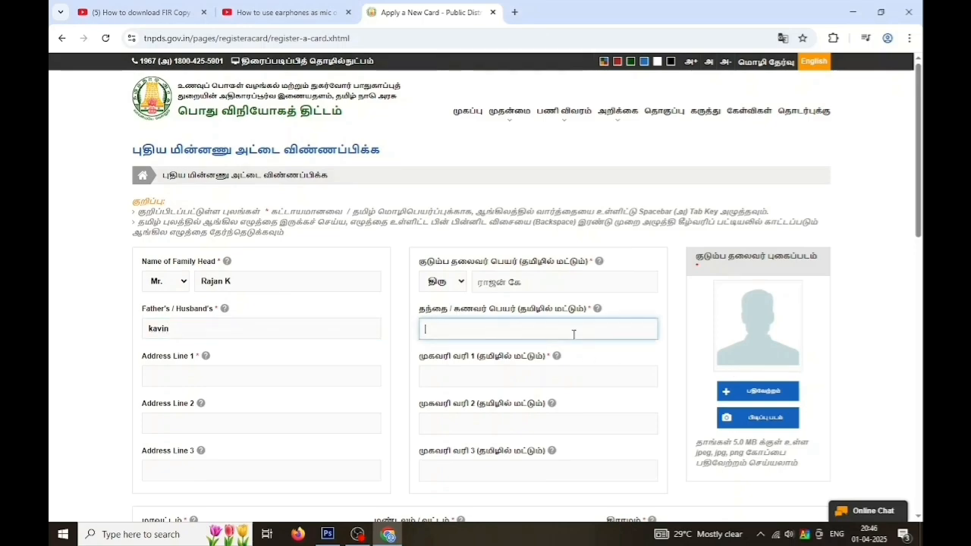
text(k)
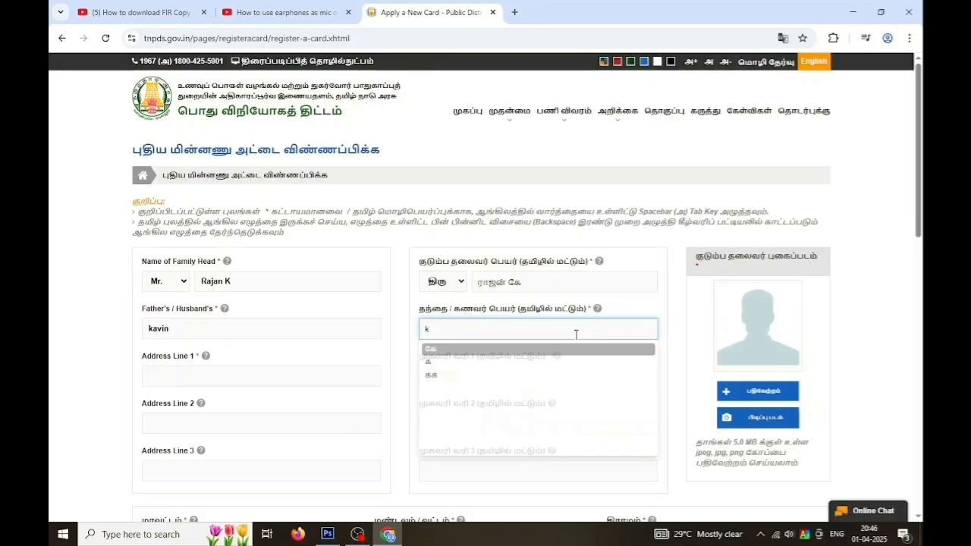
text(a)
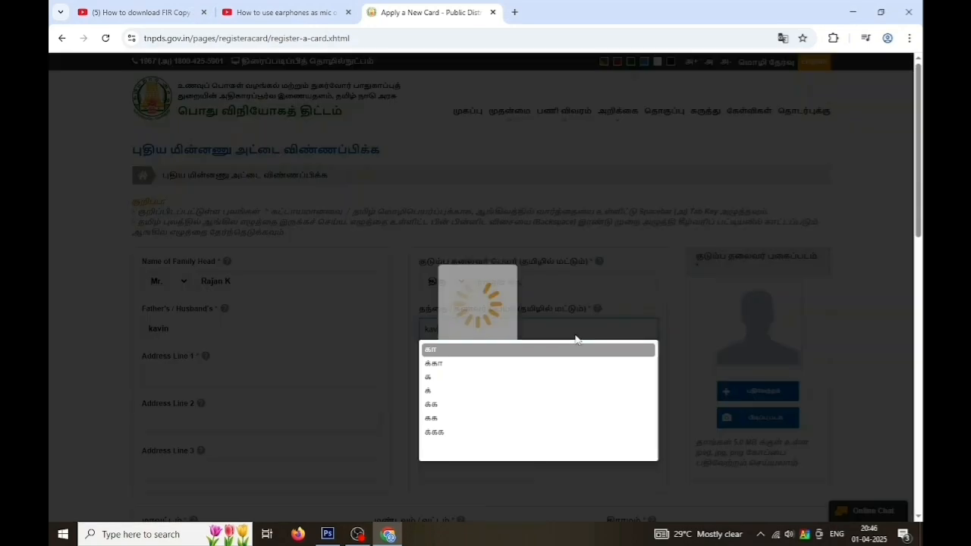
text(vi)
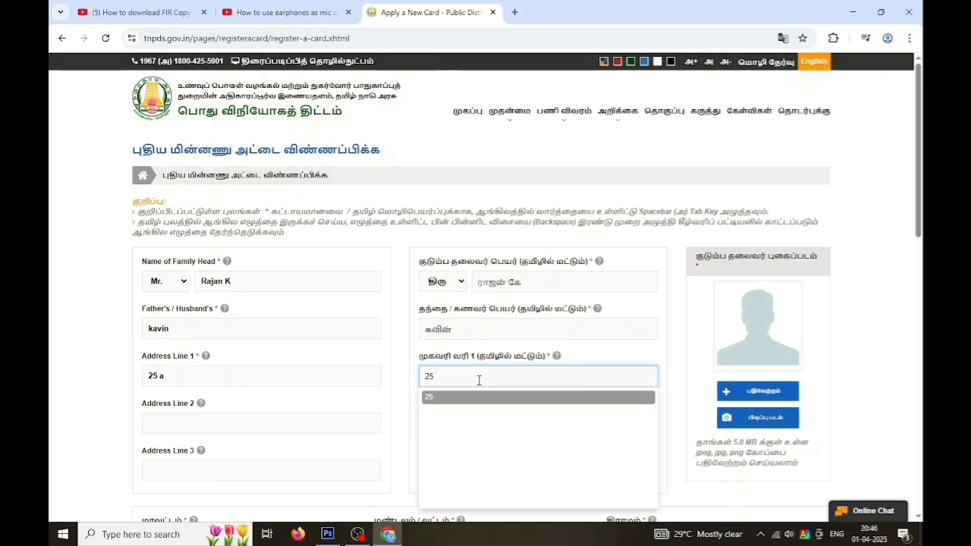
text(e)
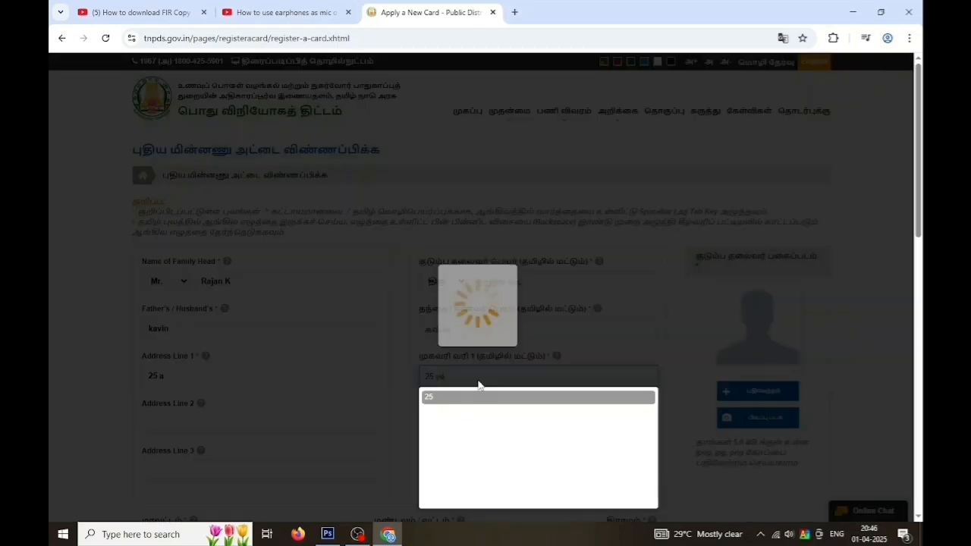
key(BackSpace)
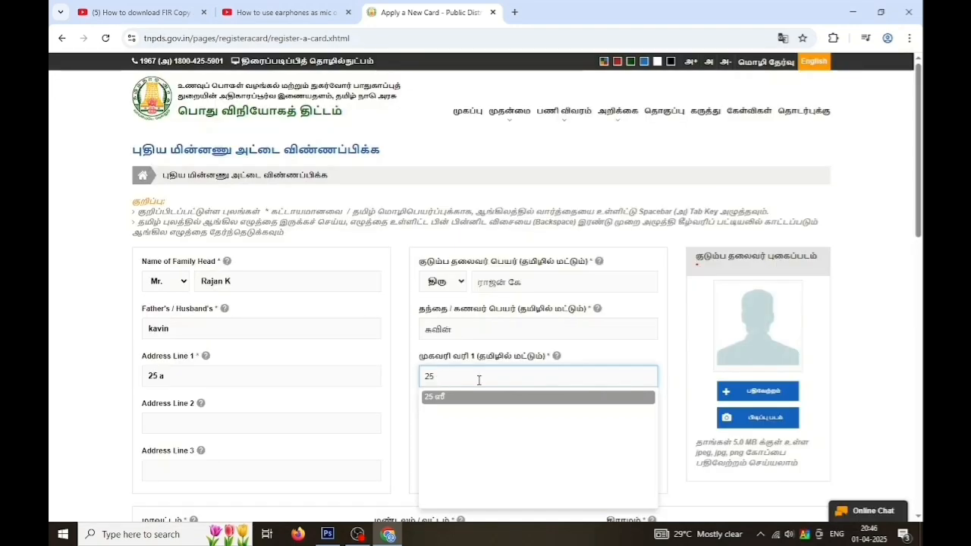
key(BackSpace)
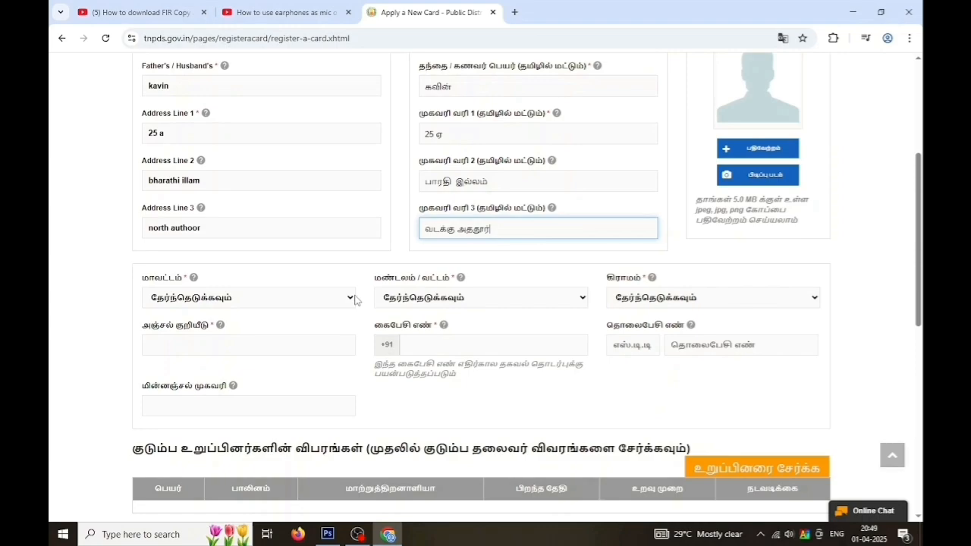
Set district Tuticorin, taluk Thiruchendur and village Authoor
click(350, 297)
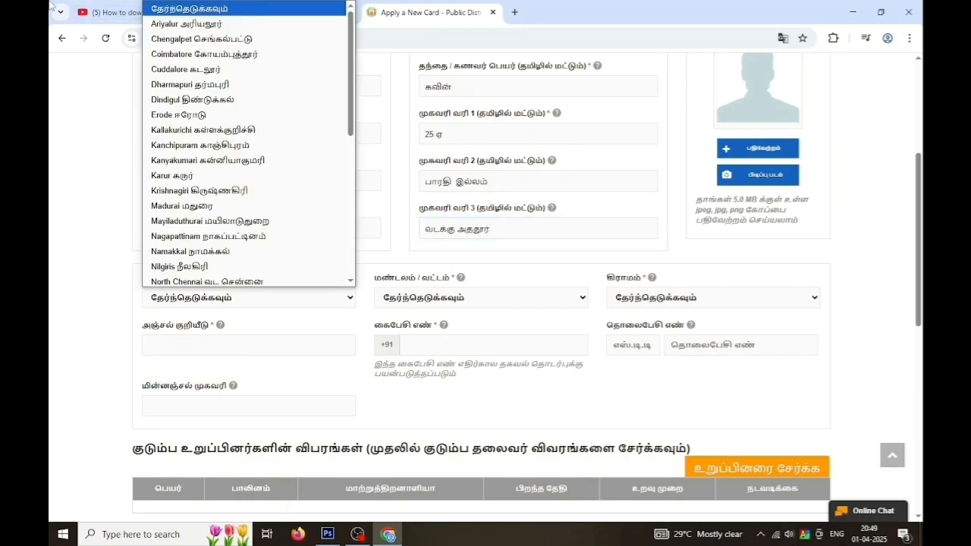
drag(351, 135, 326, 245)
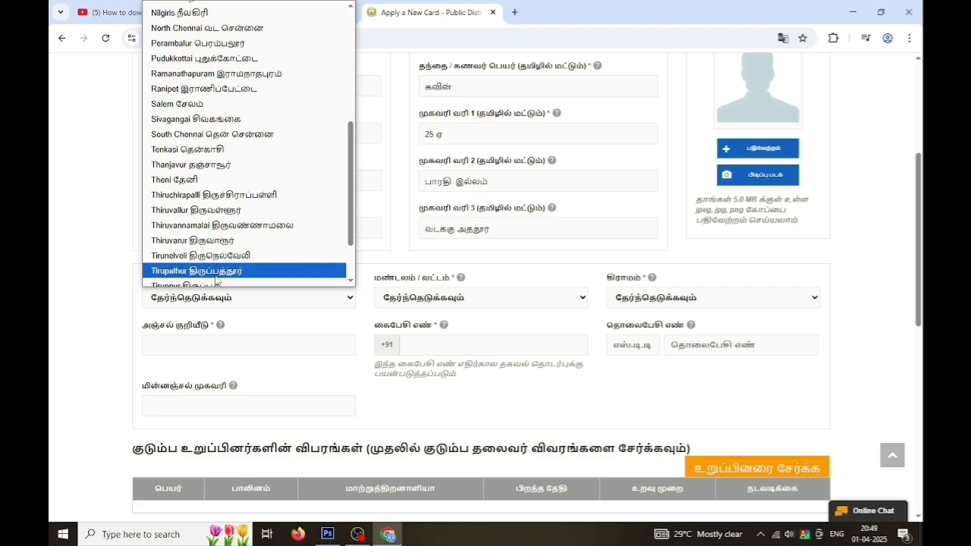
scroll(217, 279, down, 2)
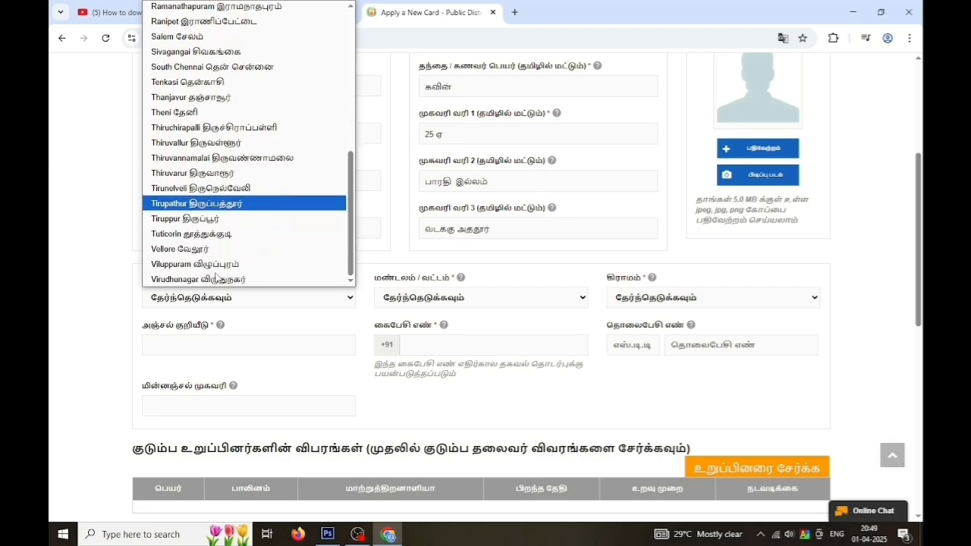
click(219, 235)
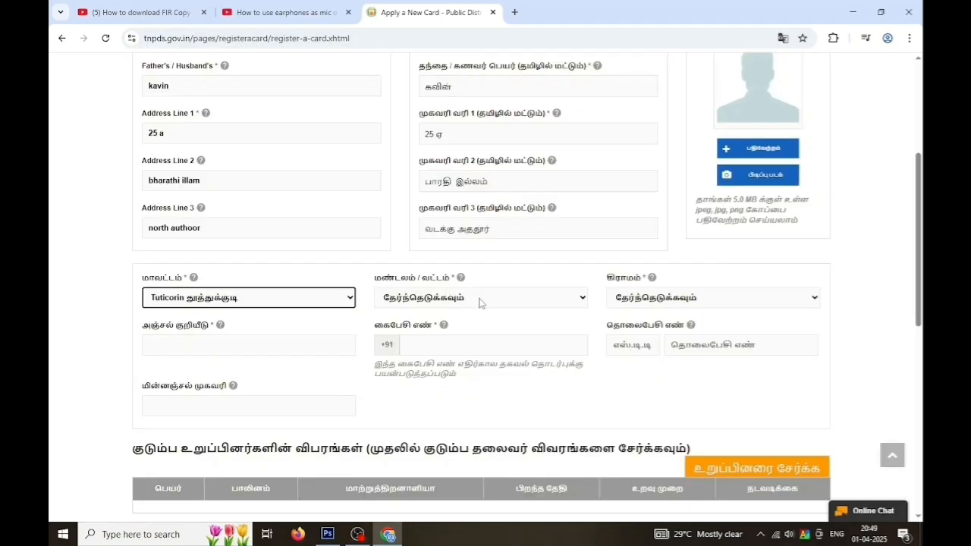
click(533, 307)
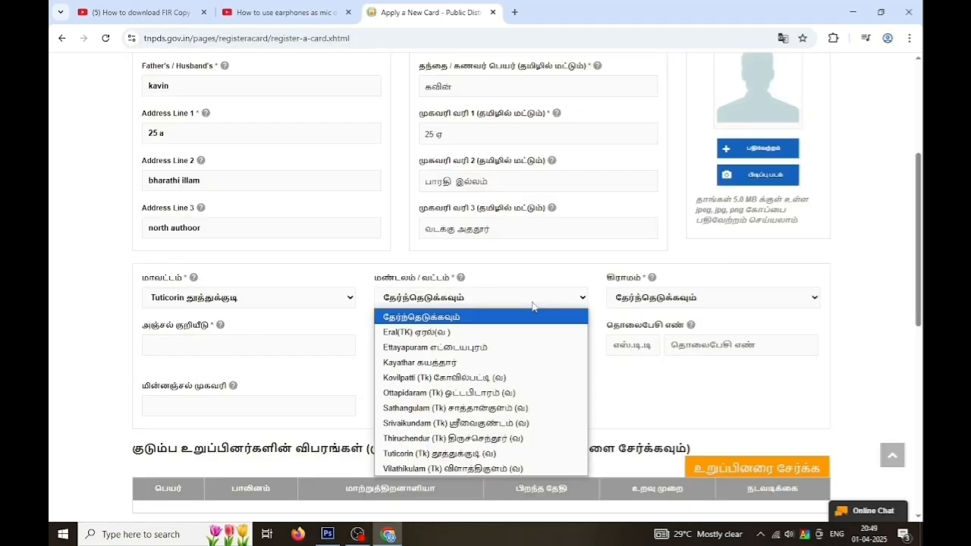
click(470, 439)
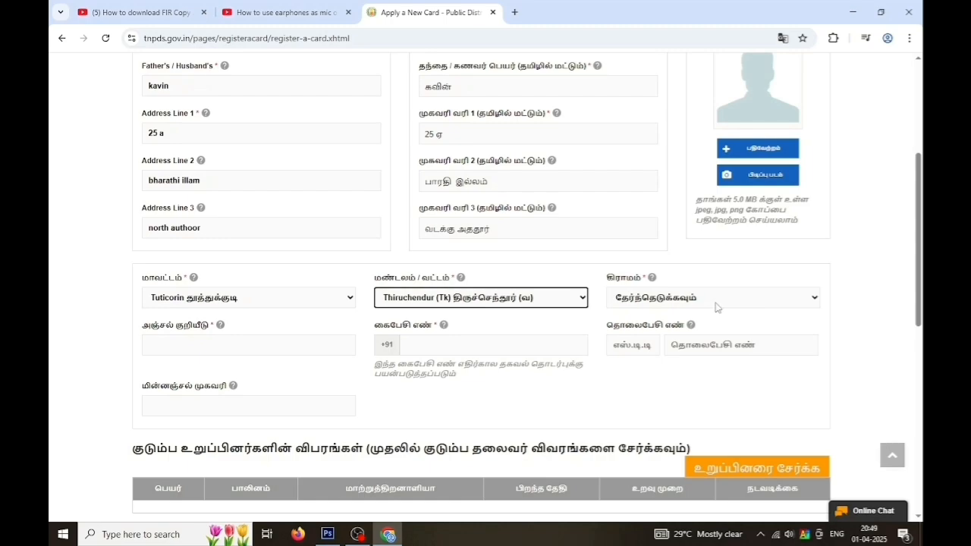
click(714, 304)
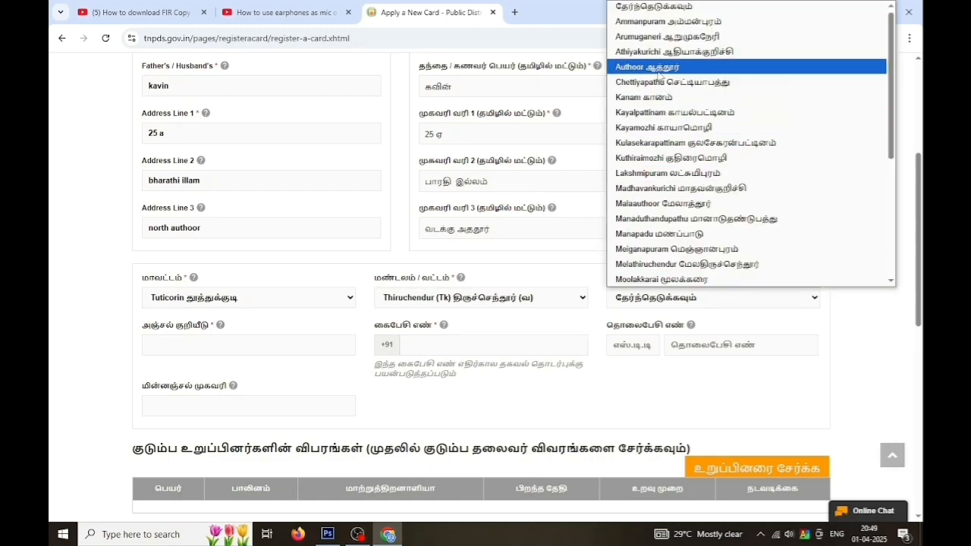
click(658, 68)
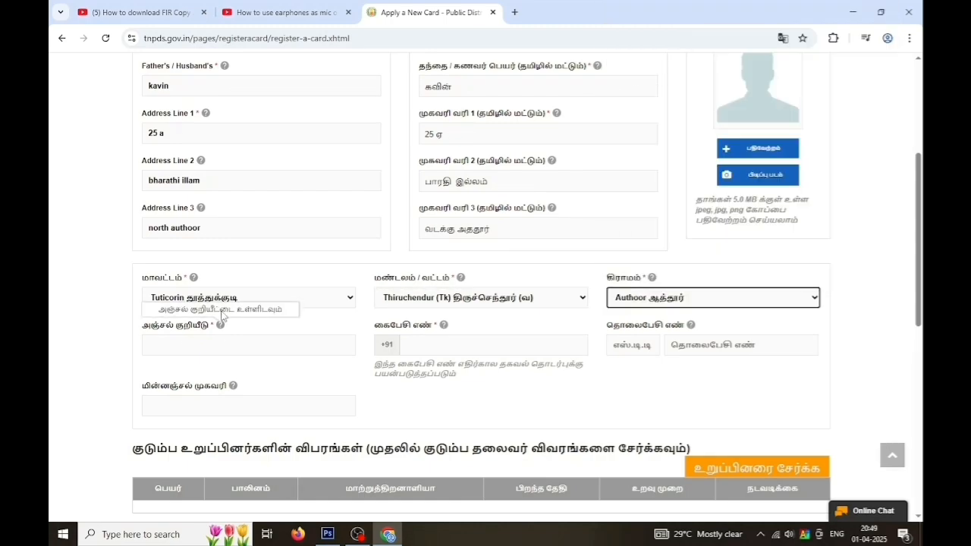
Fill in the postal code, mobile number and e-mail address
click(204, 353)
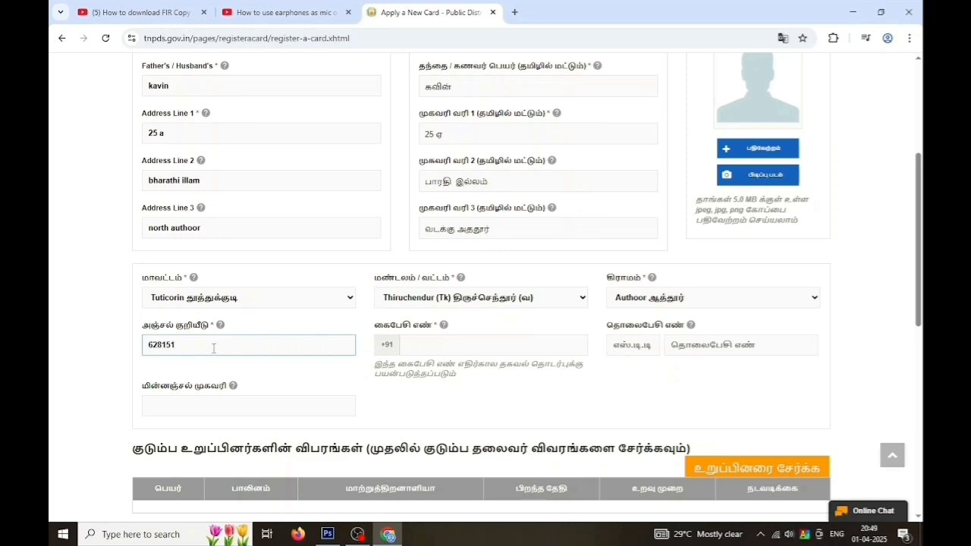
click(423, 346)
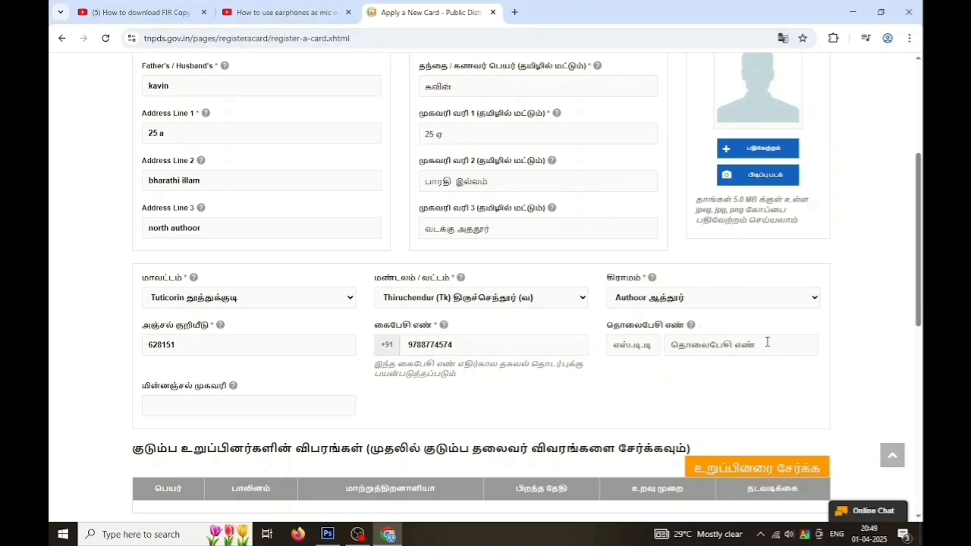
click(767, 343)
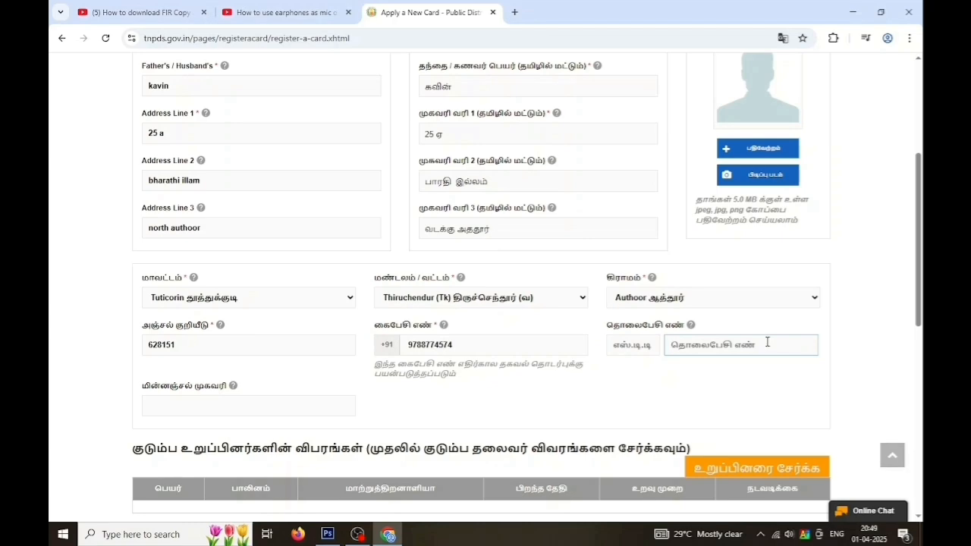
click(218, 406)
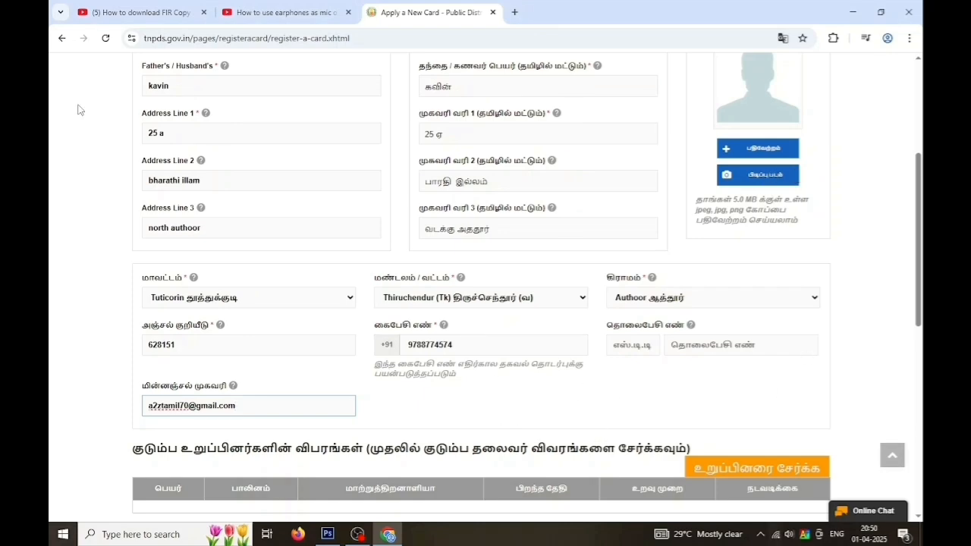
click(758, 150)
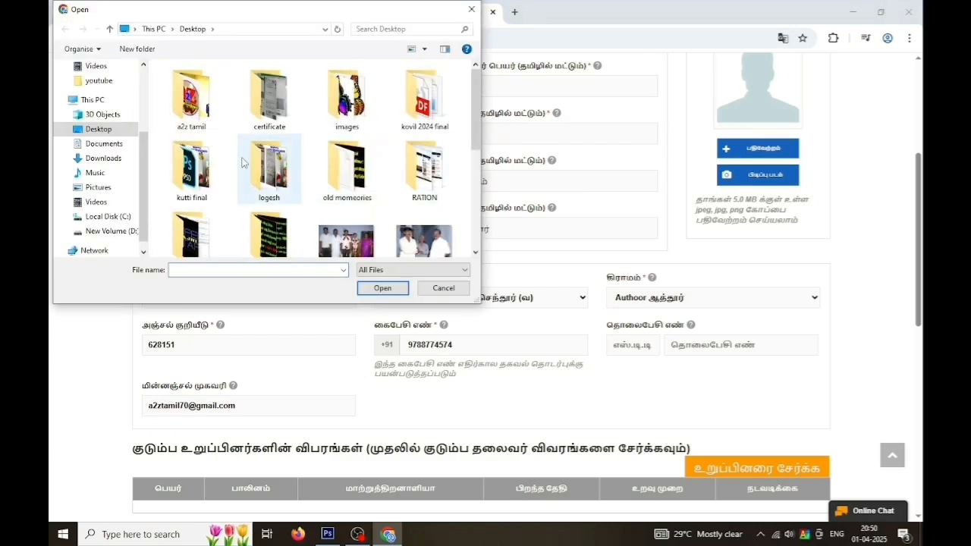
Scroll through the form to confirm the family head's photo is uploaded
scroll(384, 207, down, 1)
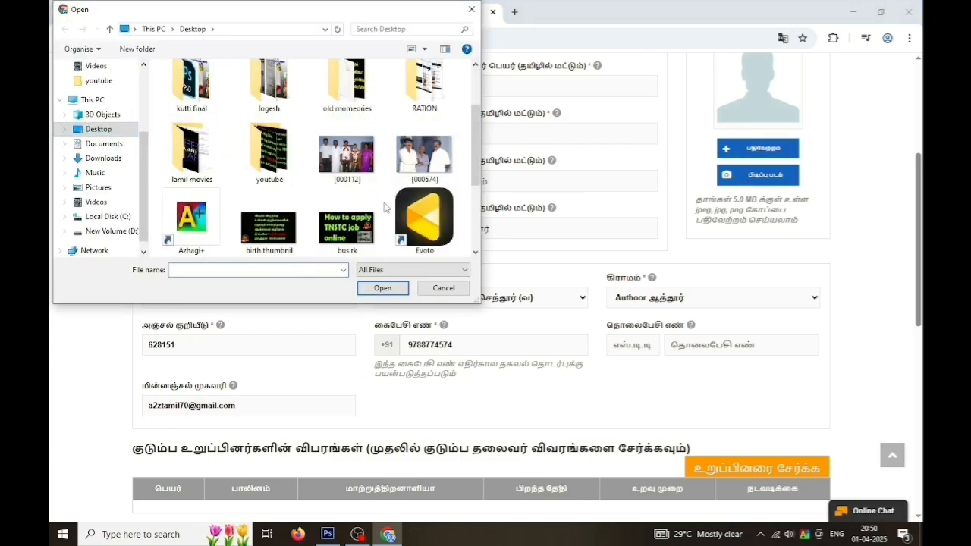
scroll(384, 207, down, 2)
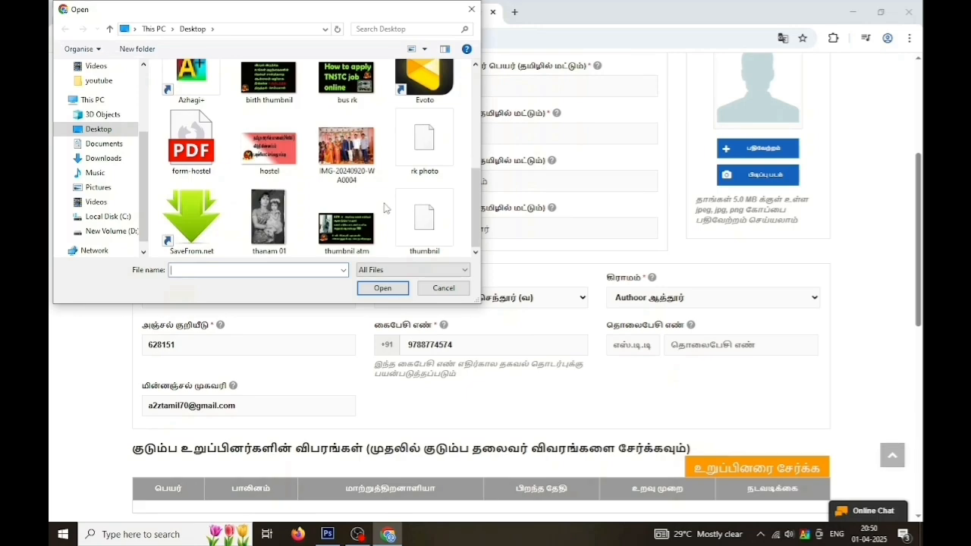
scroll(384, 207, up, 3)
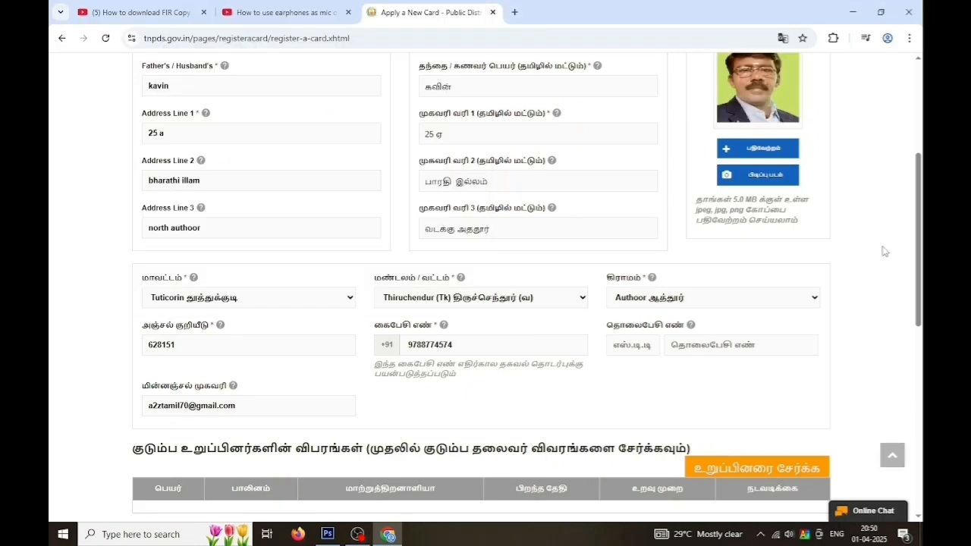
scroll(882, 250, up, 2)
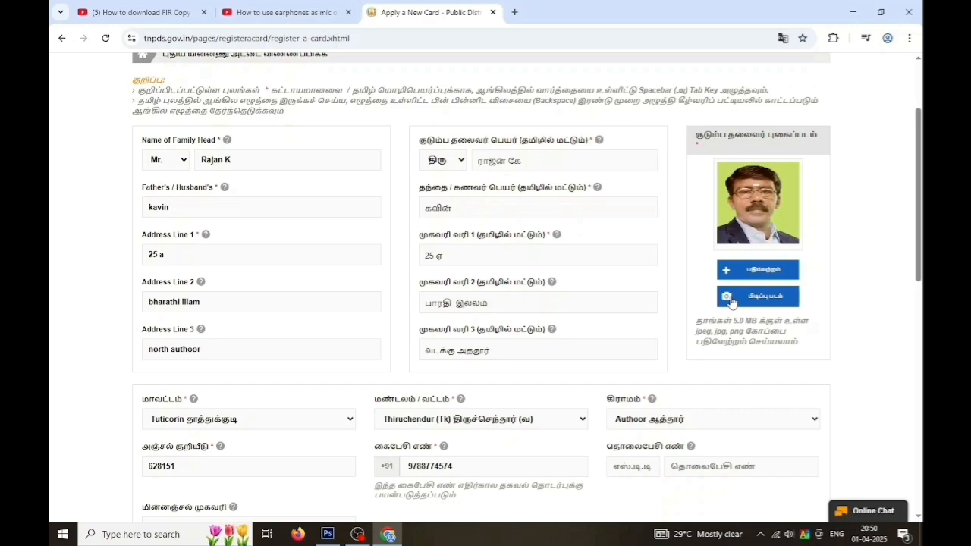
scroll(731, 301, down, 5)
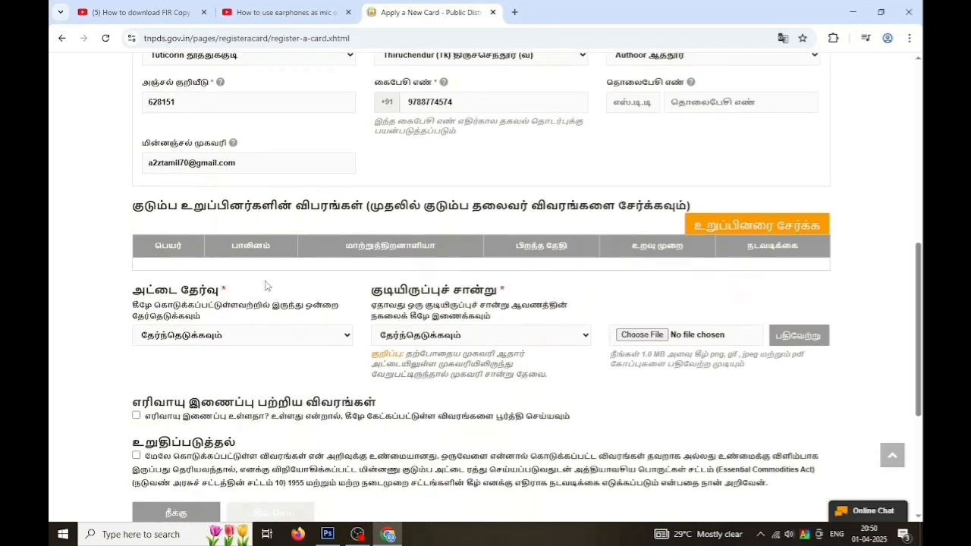
Add a new member entry for the family head with nationality இந்தியன்
click(770, 224)
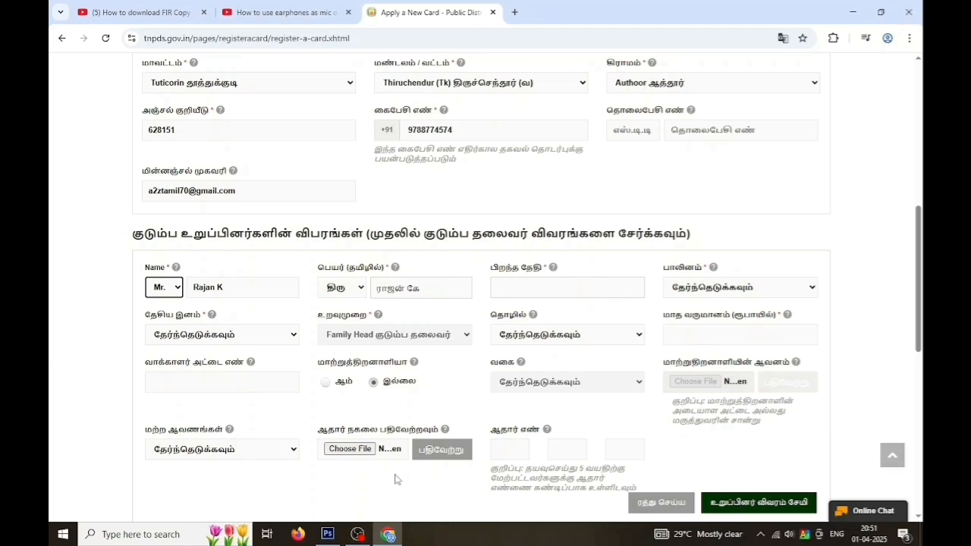
click(287, 340)
click(191, 370)
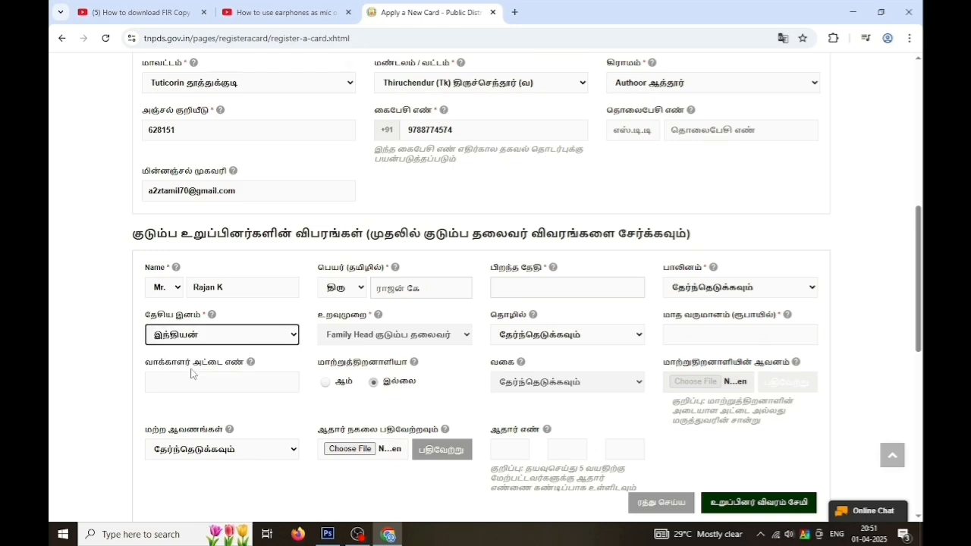
click(500, 288)
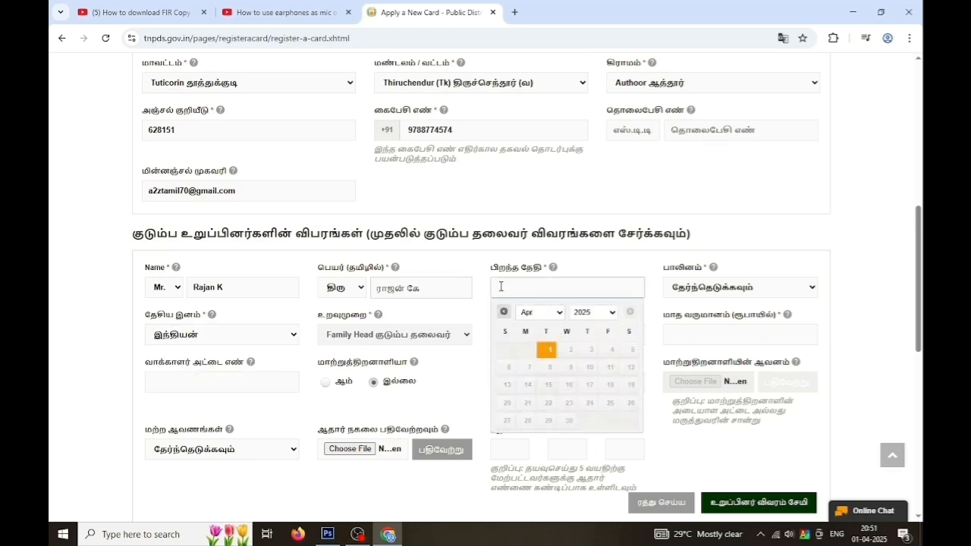
click(556, 313)
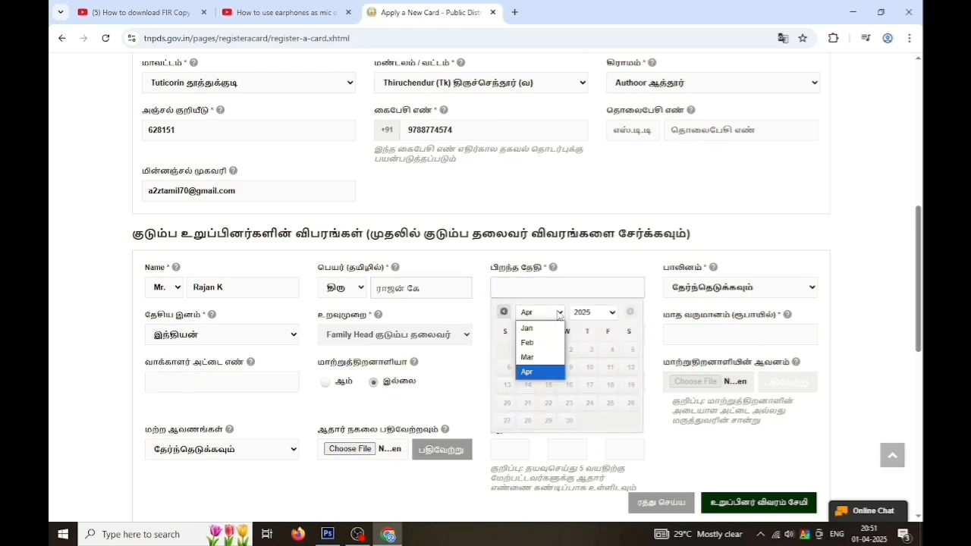
click(540, 330)
click(616, 314)
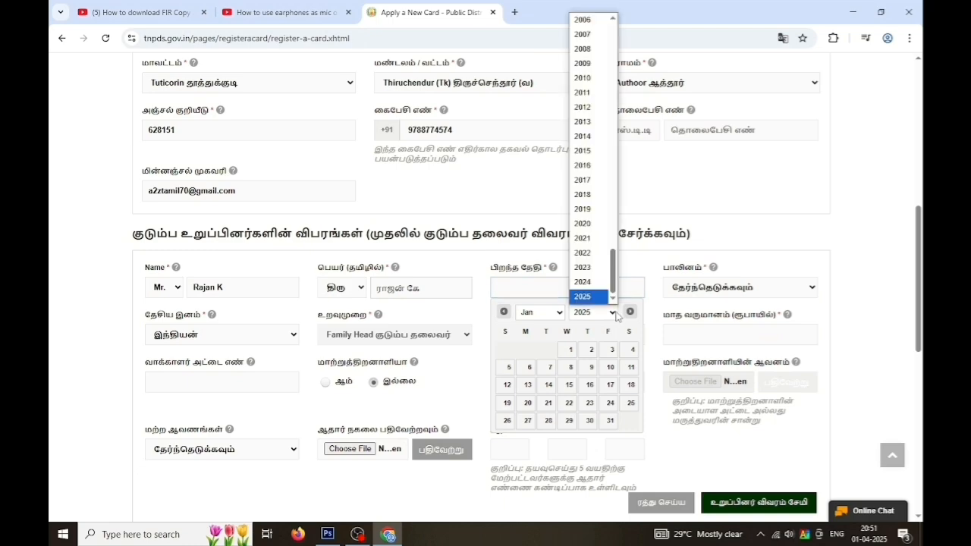
drag(613, 283, 614, 263)
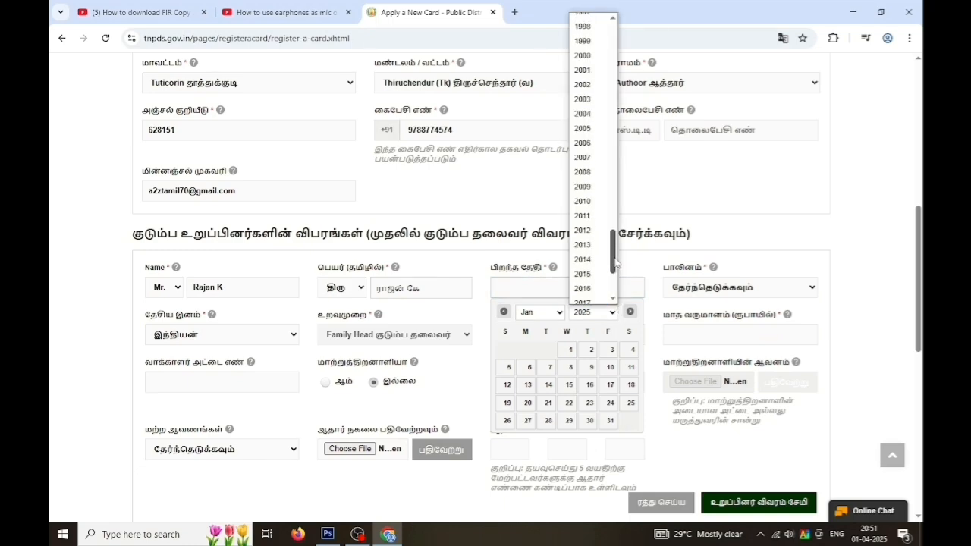
click(582, 27)
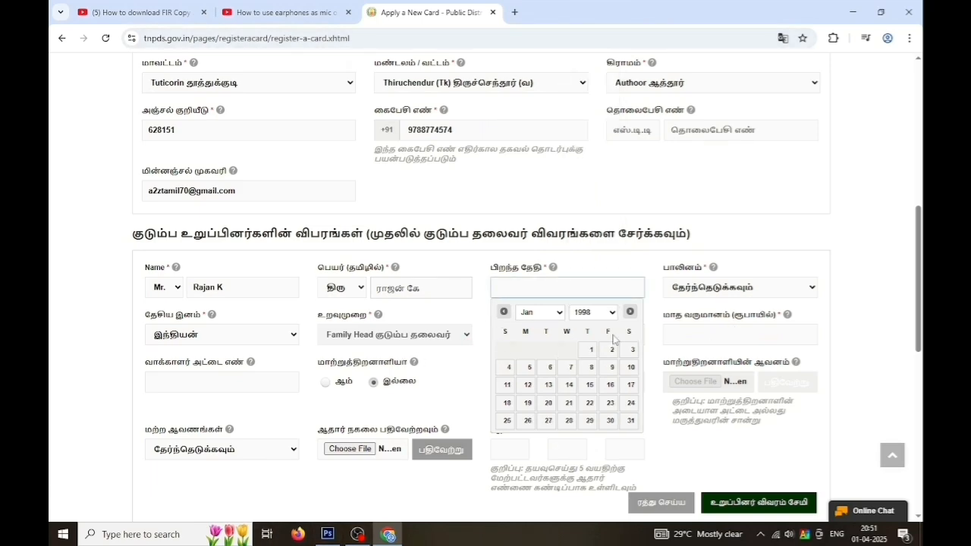
click(508, 367)
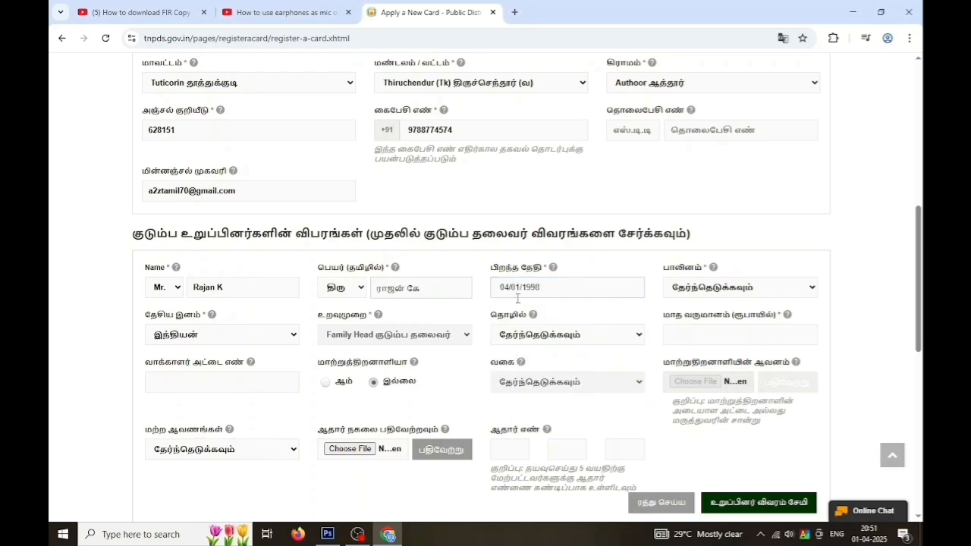
click(798, 294)
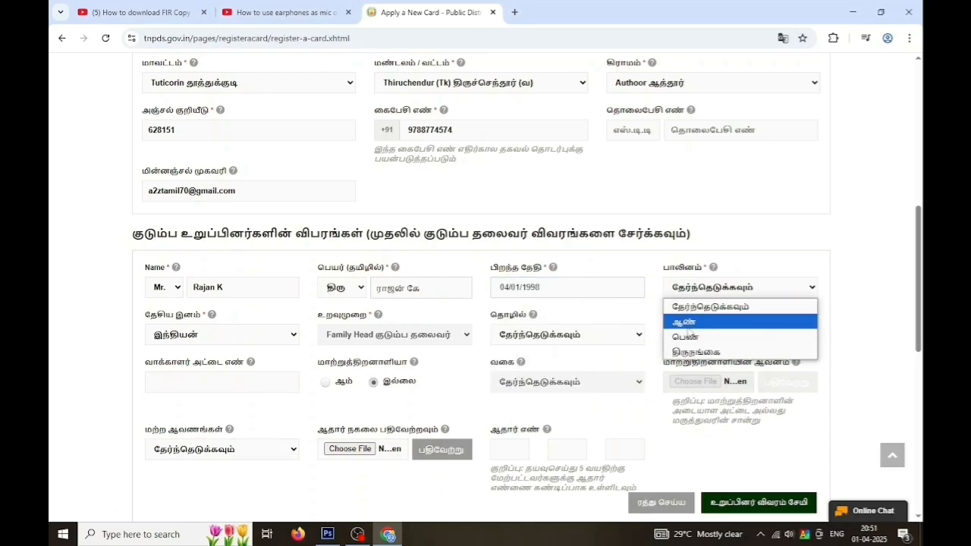
Set gender to ஆண், occupation to Private and monthly income to 25700
click(687, 324)
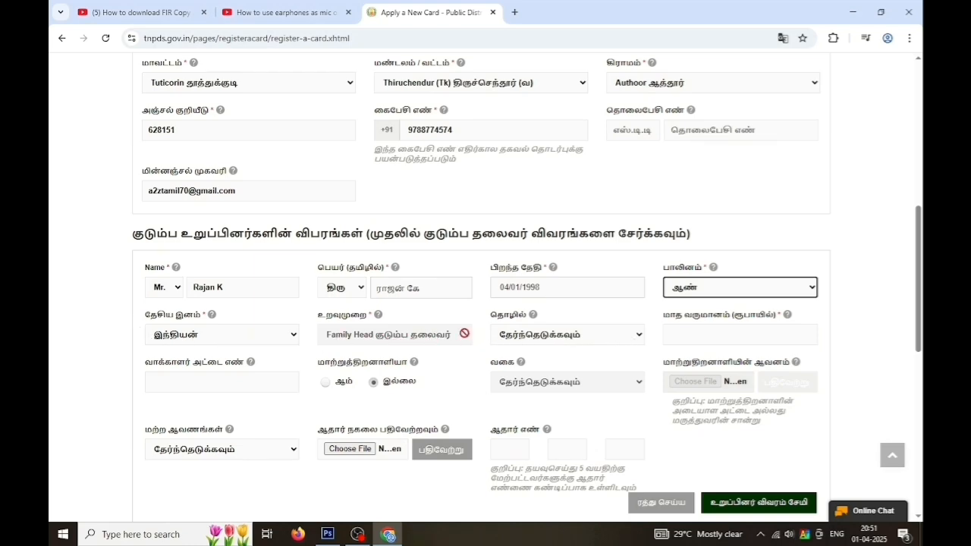
click(637, 336)
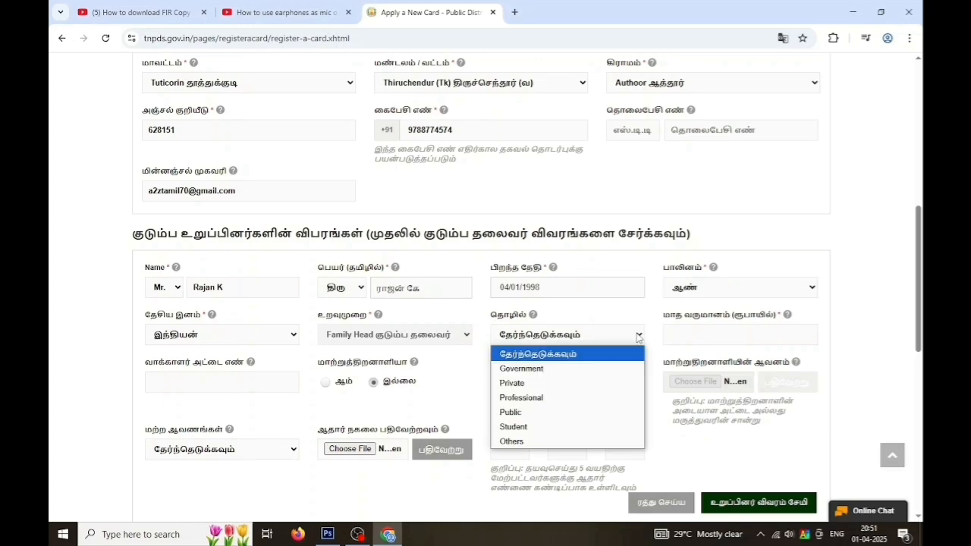
click(520, 384)
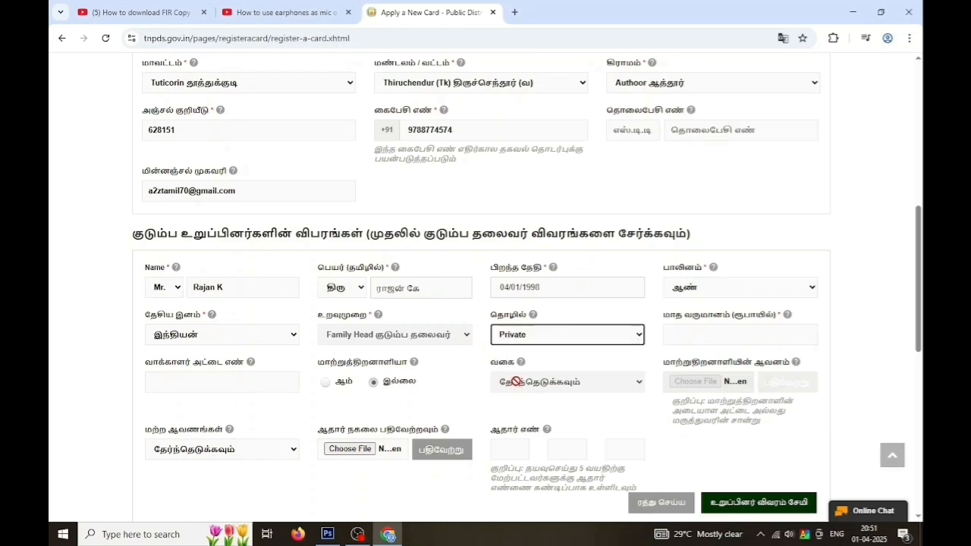
click(686, 334)
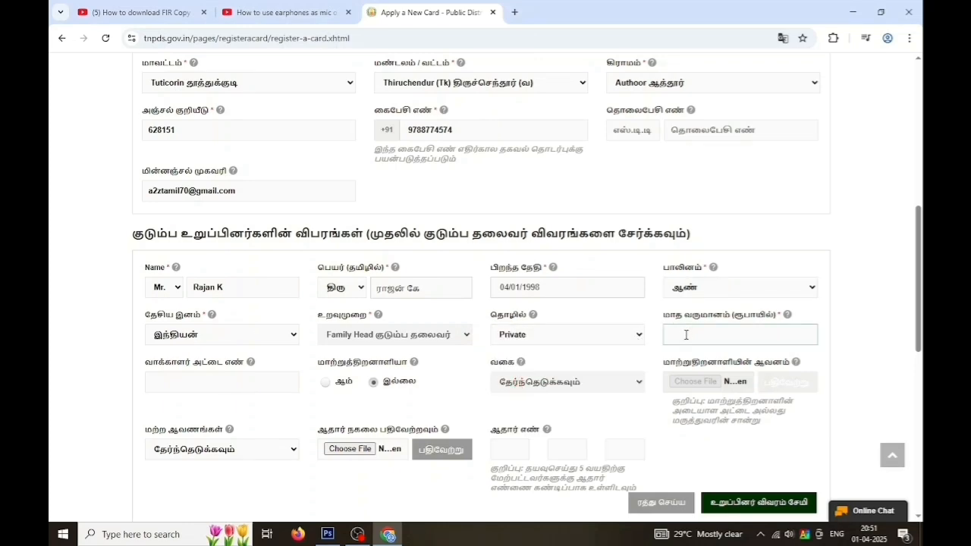
text(25700)
Complete the voter ID number and leave differently abled set to இல்லை
click(249, 383)
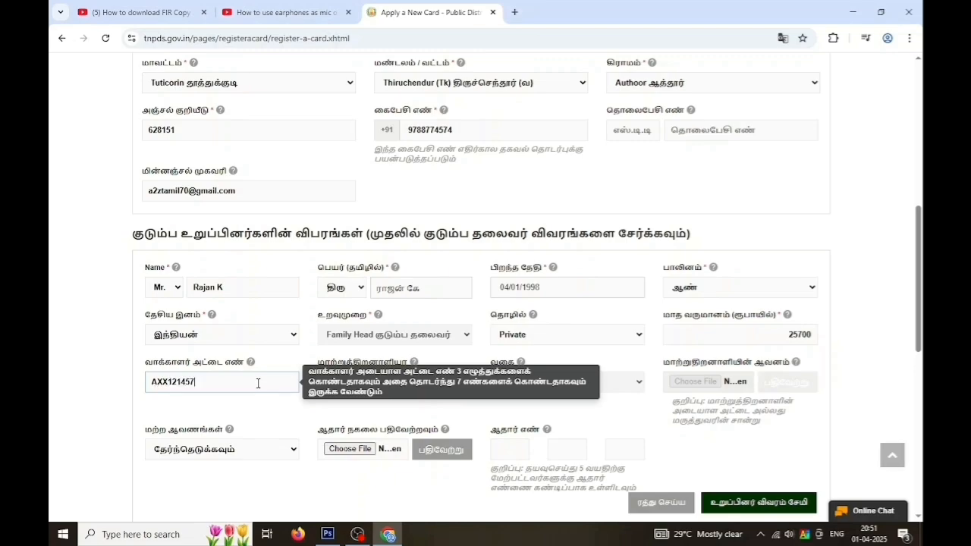
text(5)
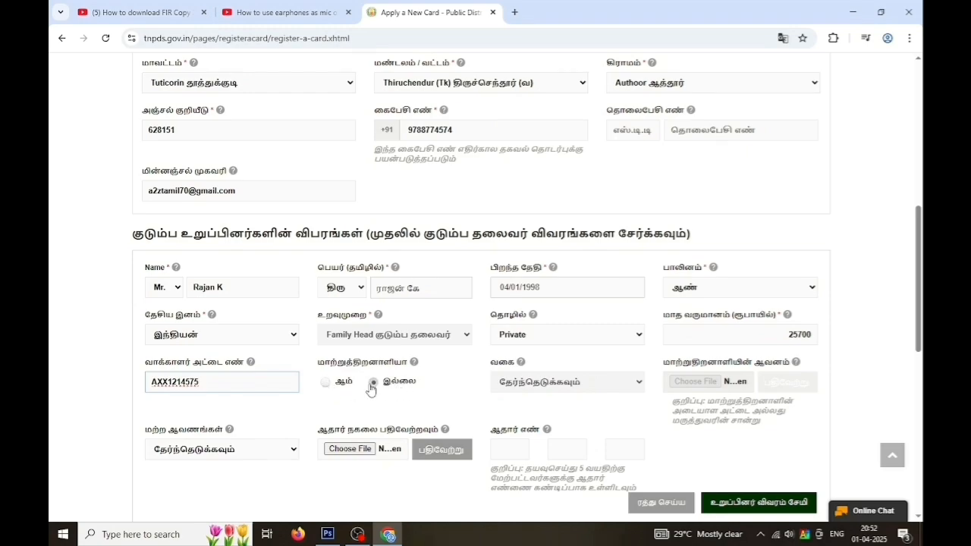
click(326, 382)
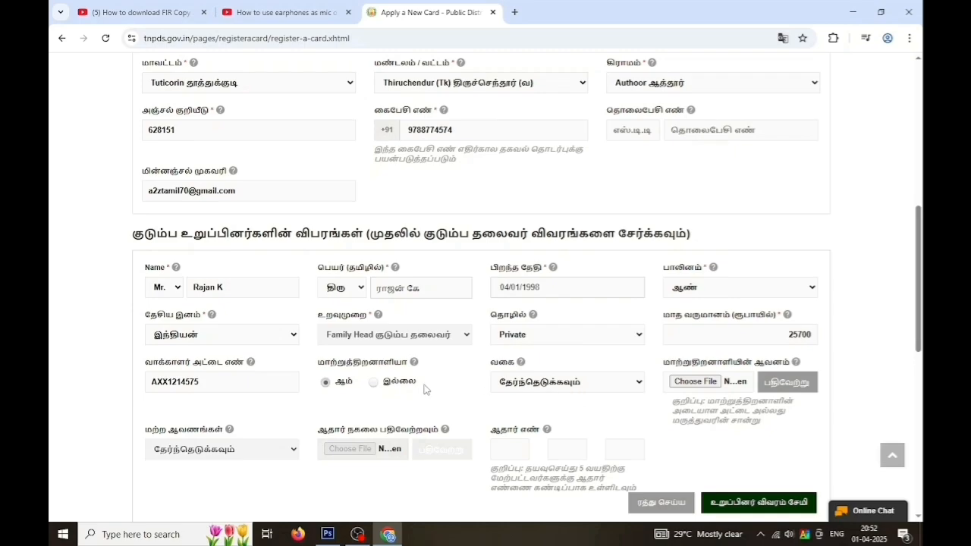
click(373, 382)
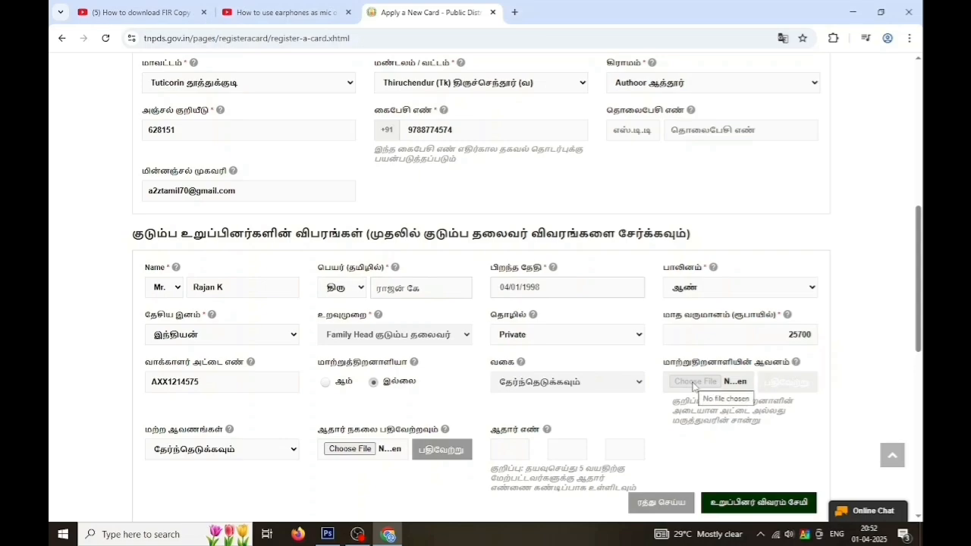
scroll(307, 438, down, 2)
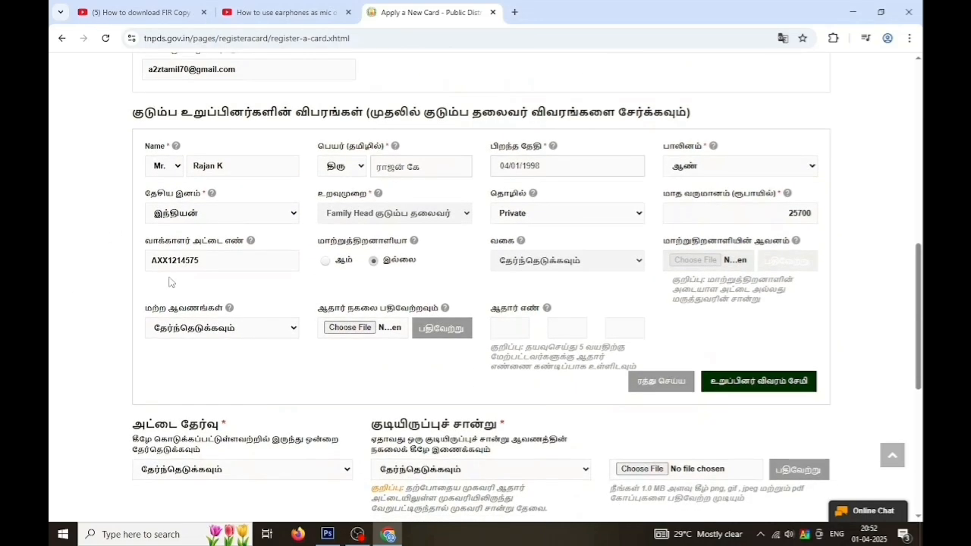
Choose ஆதார் அட்டை as the other document and upload rk adhaar from Desktop > certificate
click(288, 332)
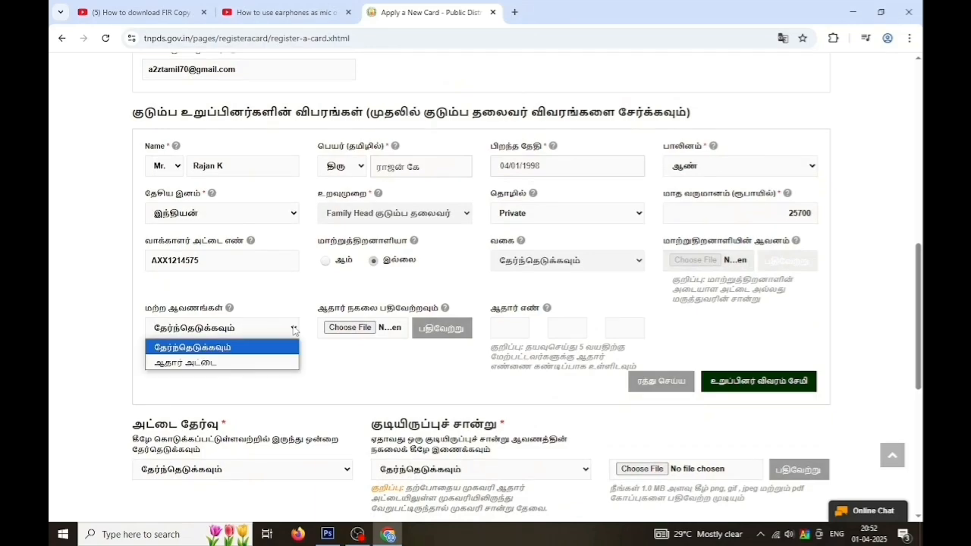
click(248, 368)
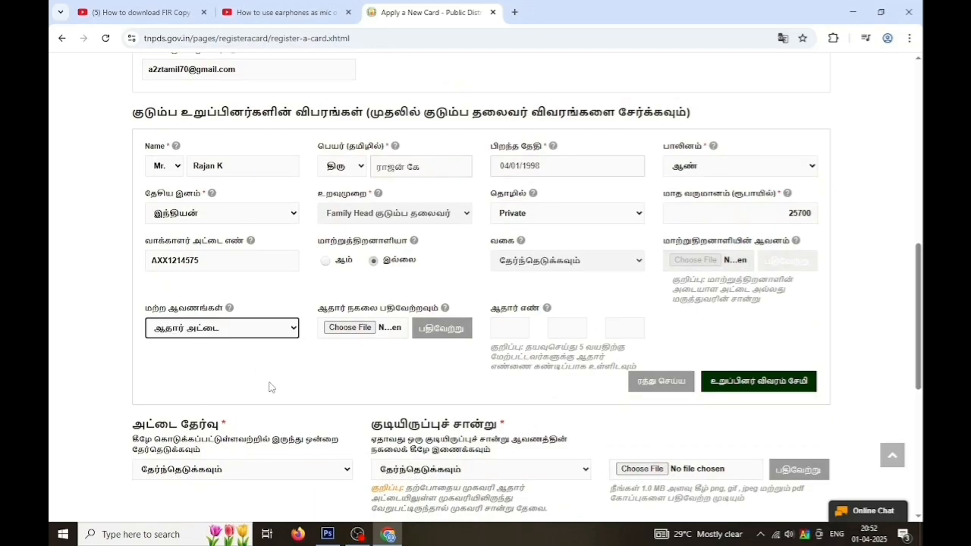
click(351, 332)
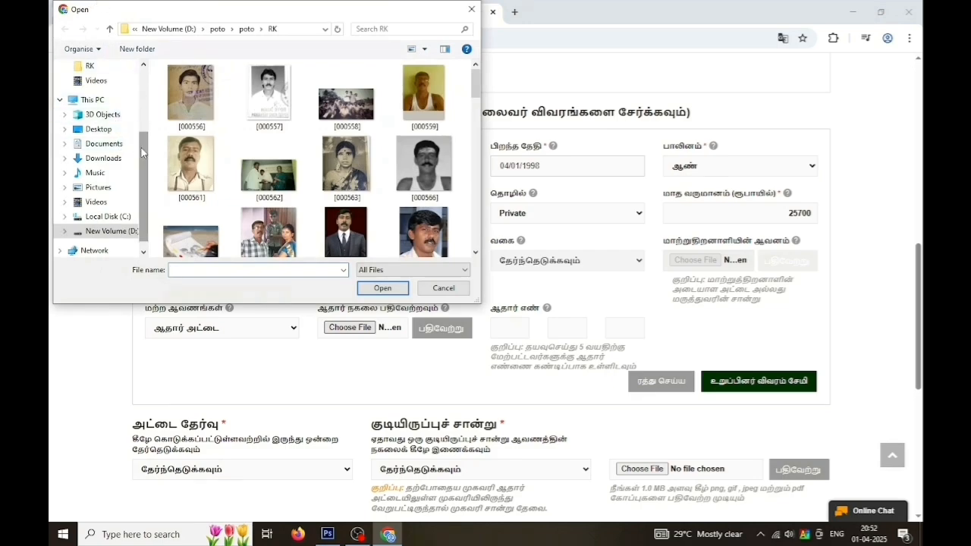
drag(143, 153, 148, 76)
click(99, 90)
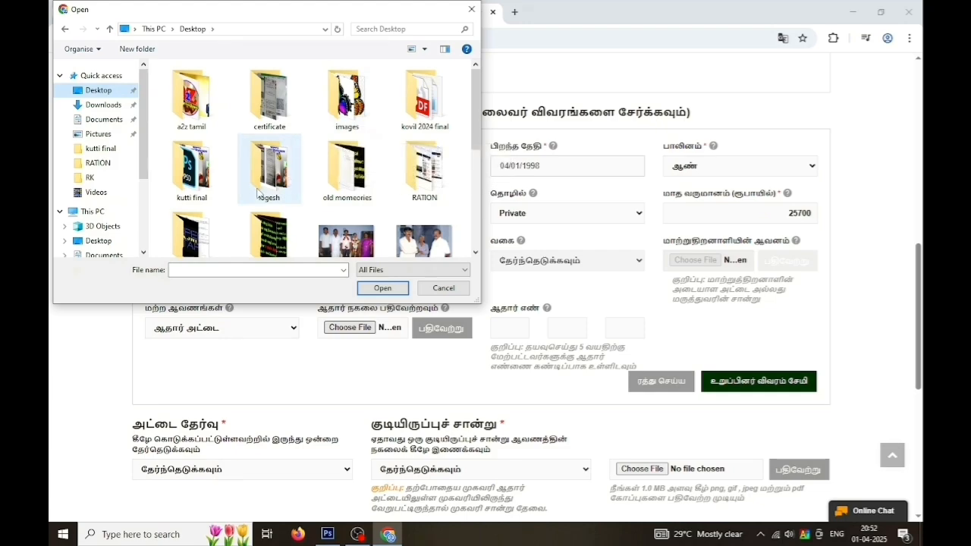
click(269, 95)
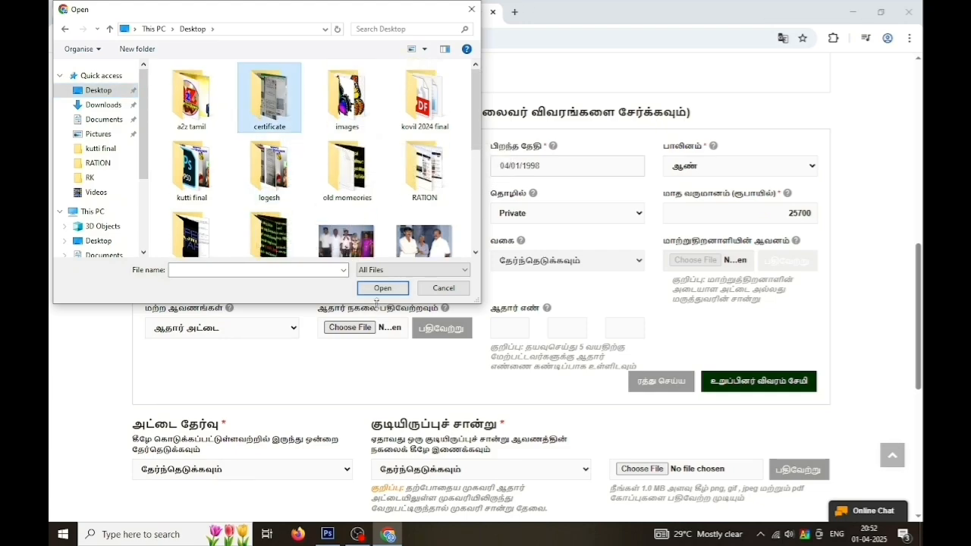
click(383, 288)
click(267, 172)
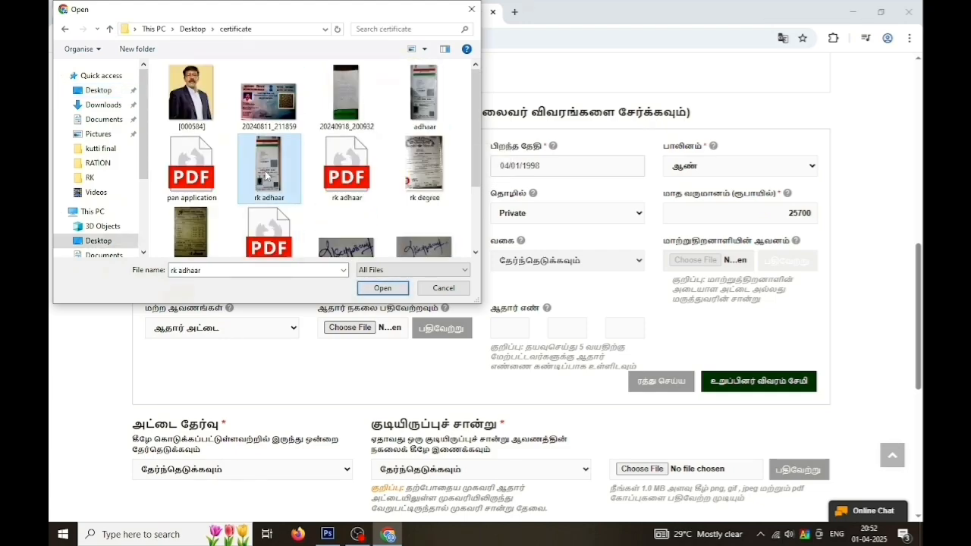
click(372, 294)
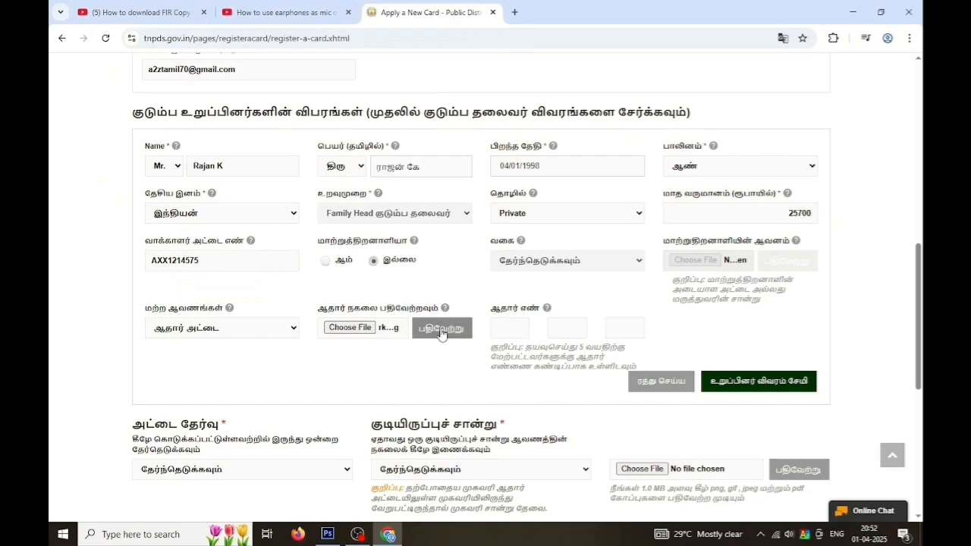
click(443, 334)
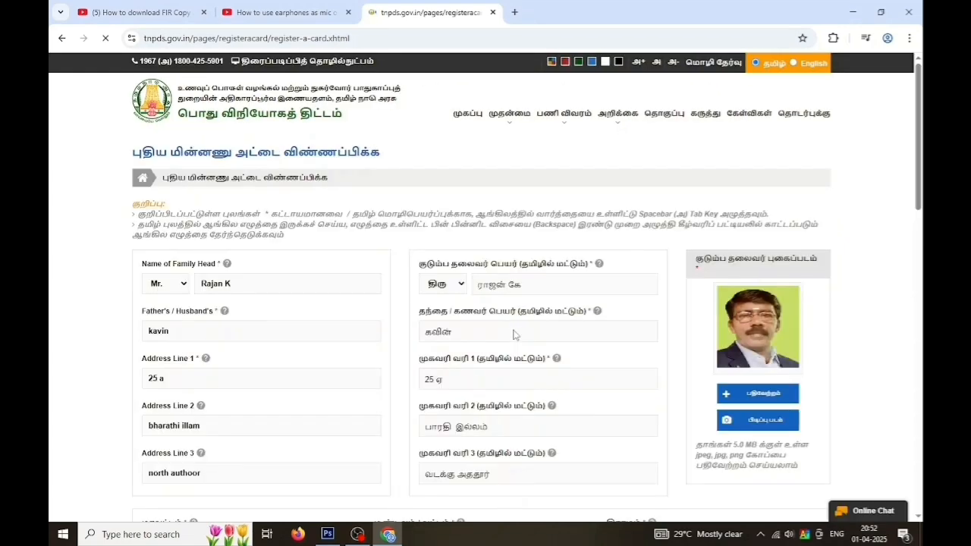
Enter the family head's 12-digit Aadhaar number across its three four-digit boxes
scroll(541, 319, down, 2)
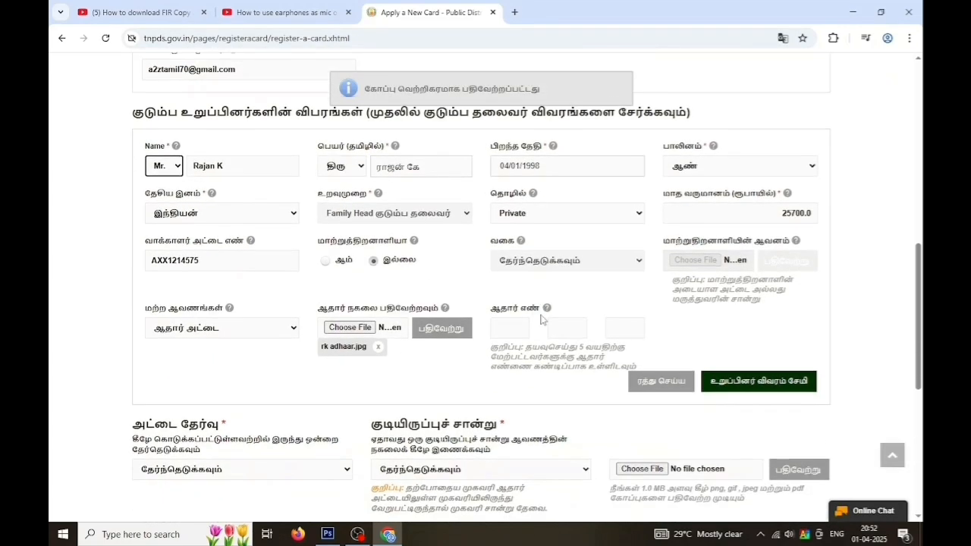
click(510, 322)
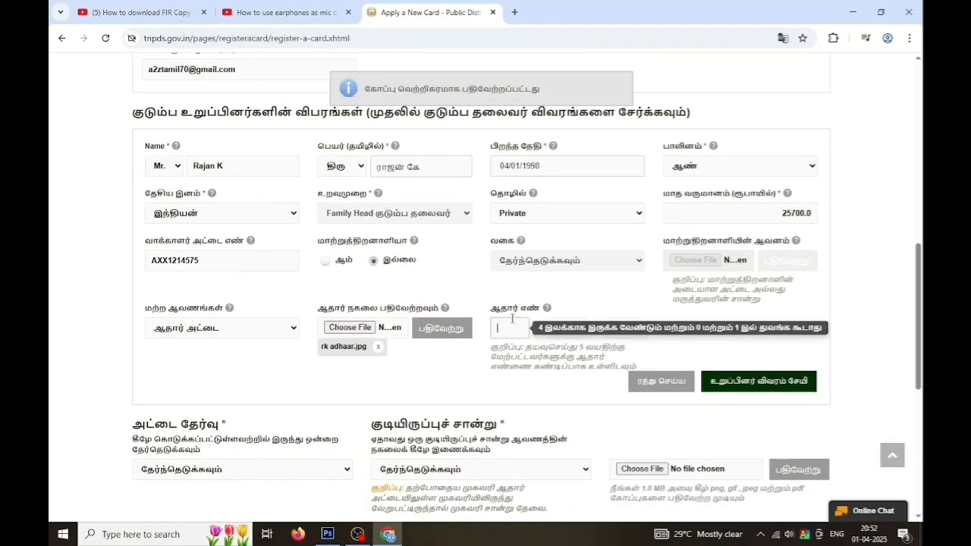
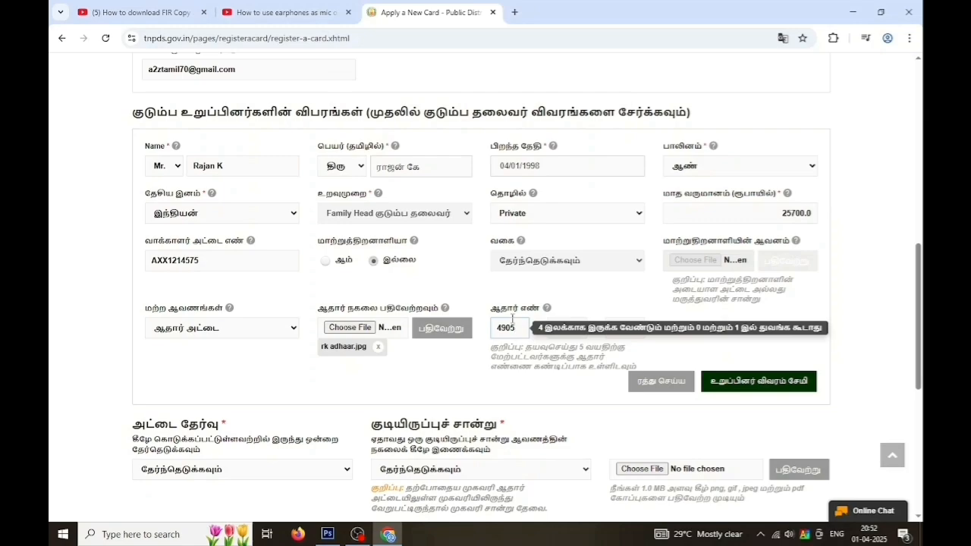
click(566, 331)
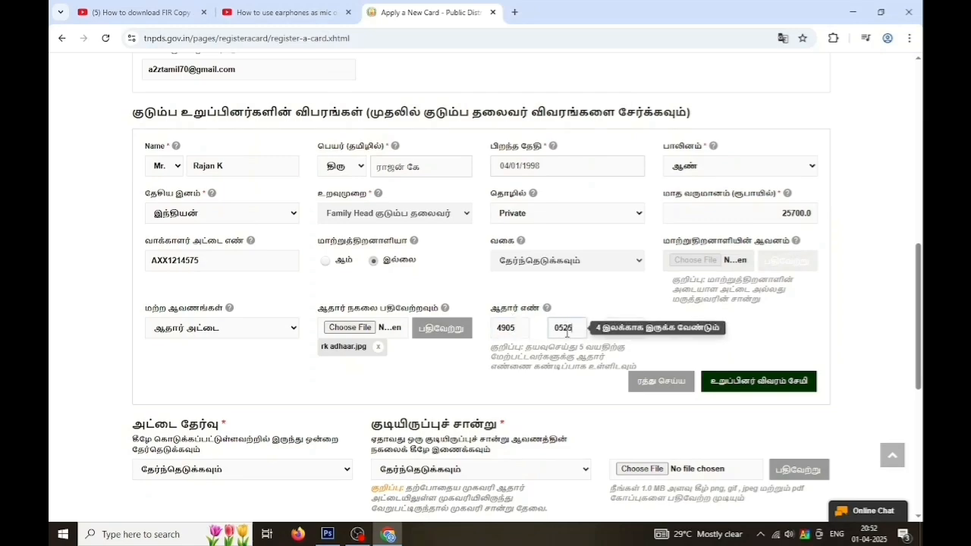
click(620, 324)
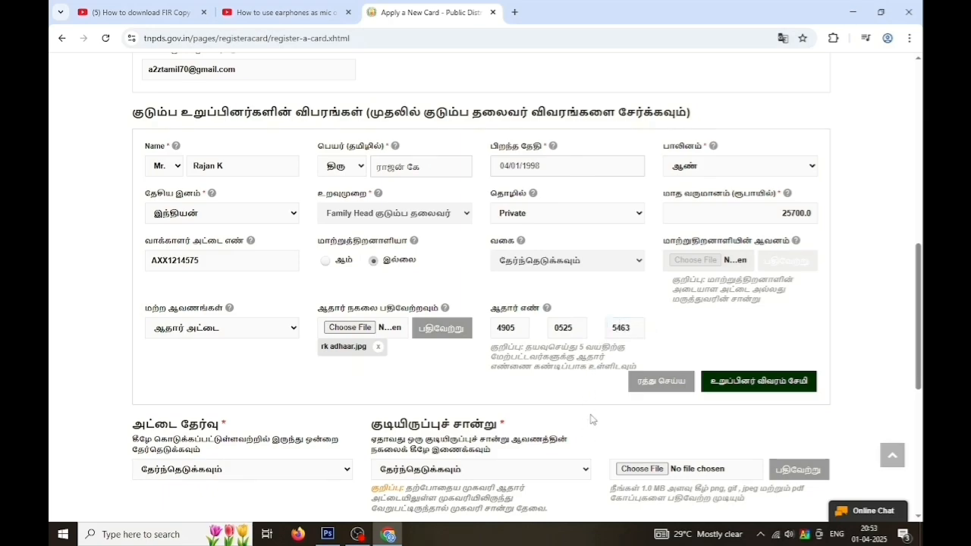
Save the family head's member entry and set the card type to Sugar Card instead of Rice Card
click(752, 385)
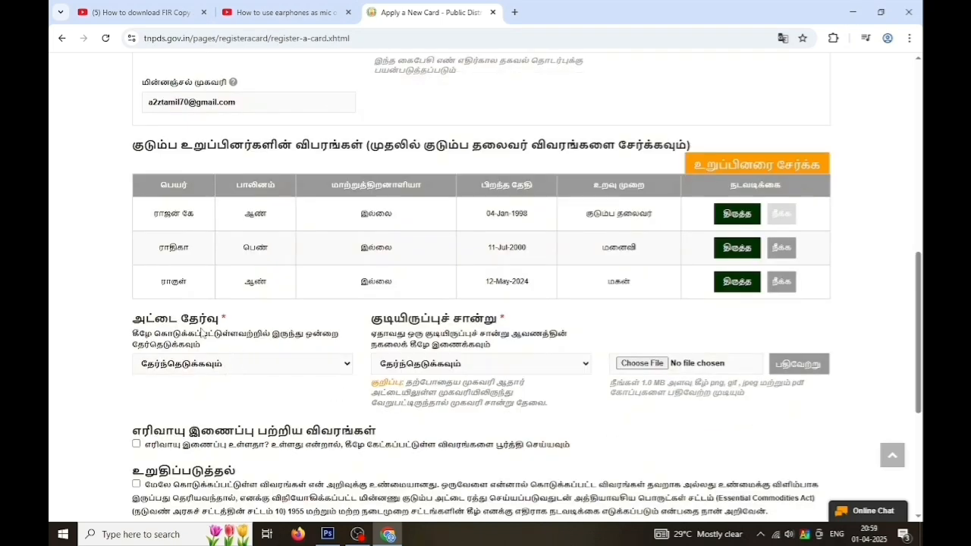
click(346, 367)
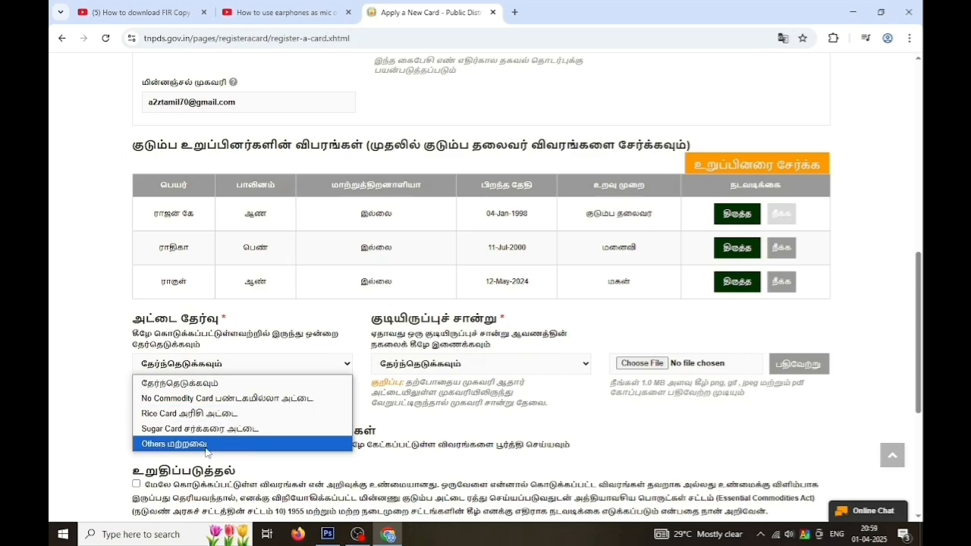
click(227, 413)
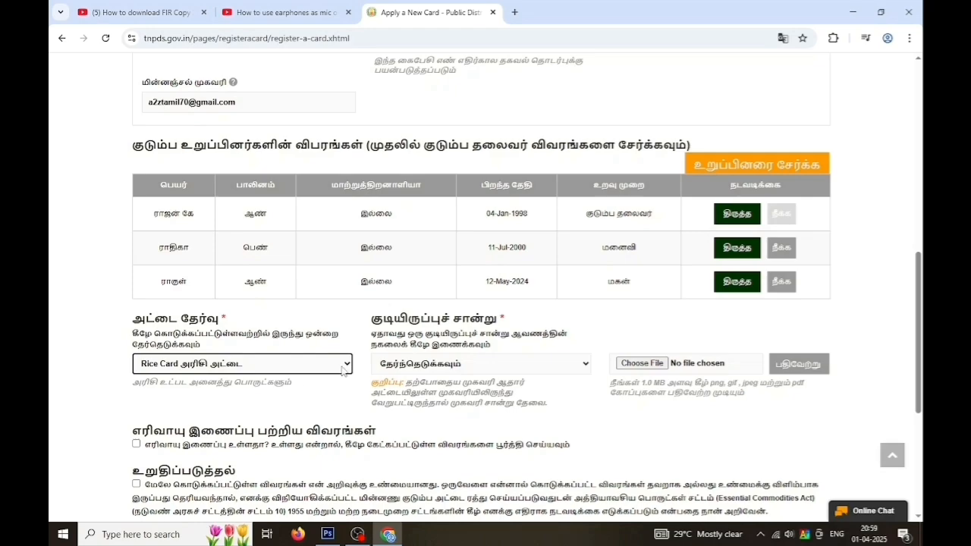
click(343, 367)
click(219, 429)
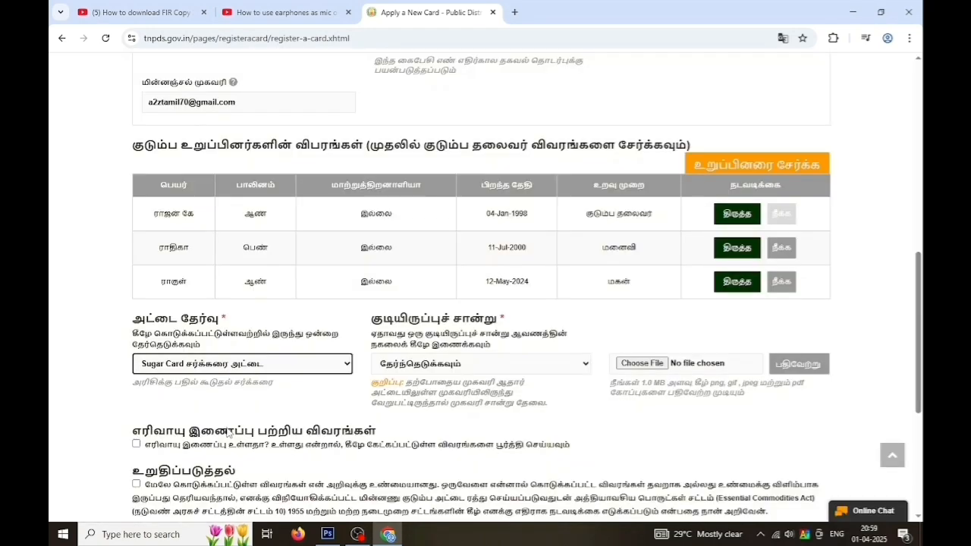
Choose ஆதார் அட்டை as the residence proof and upload rk adhaar.jpg
click(587, 365)
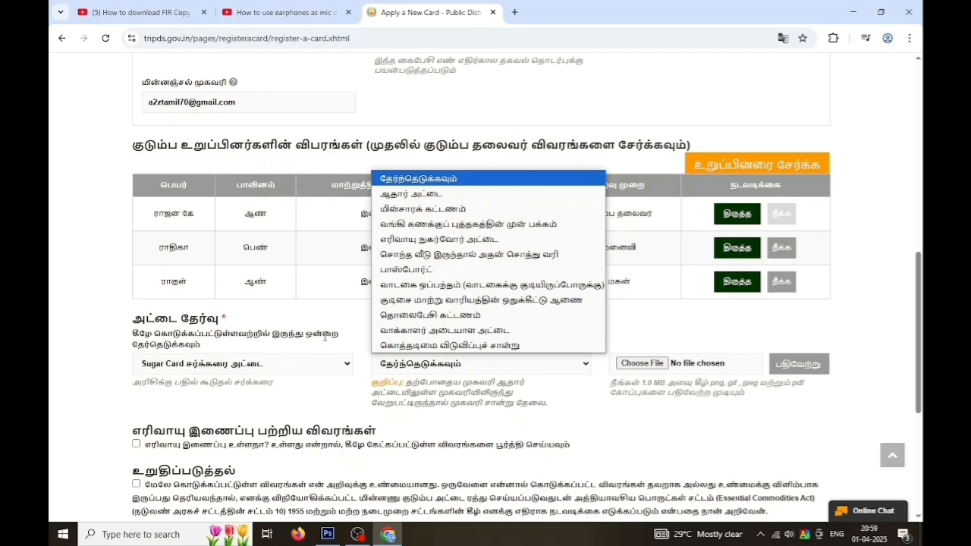
click(417, 196)
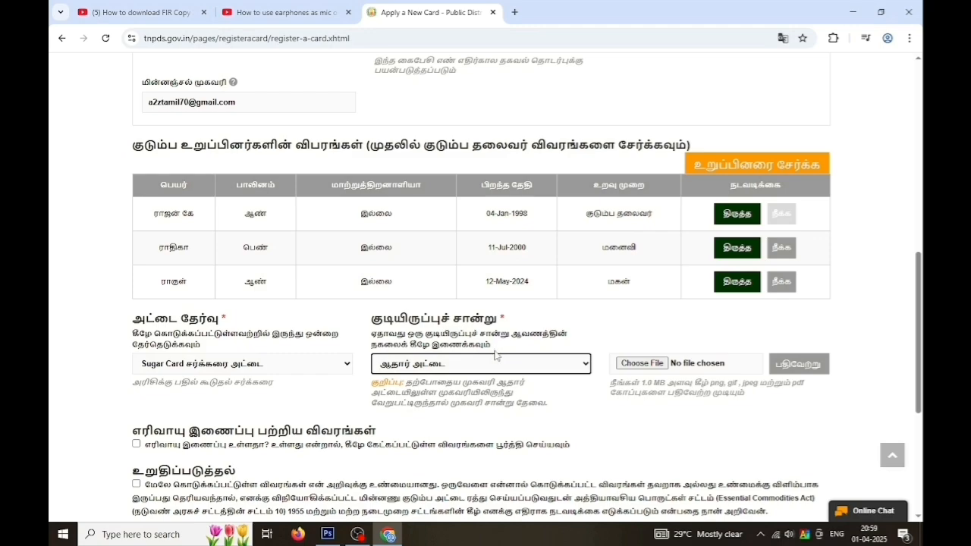
click(626, 364)
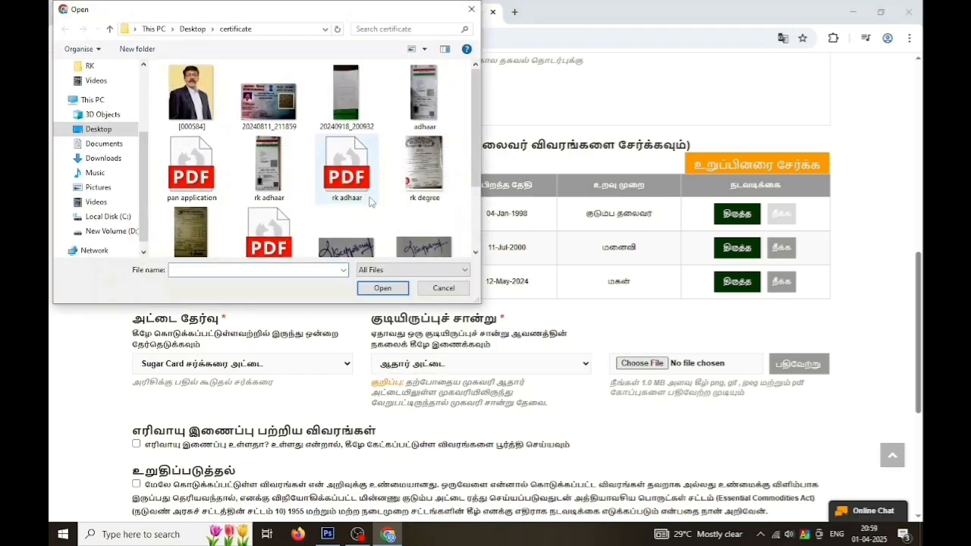
click(271, 153)
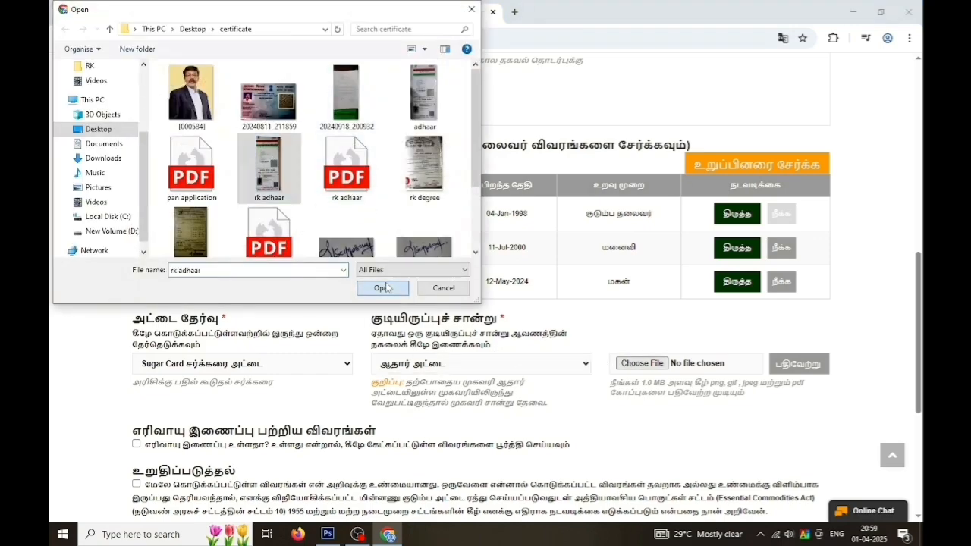
click(382, 287)
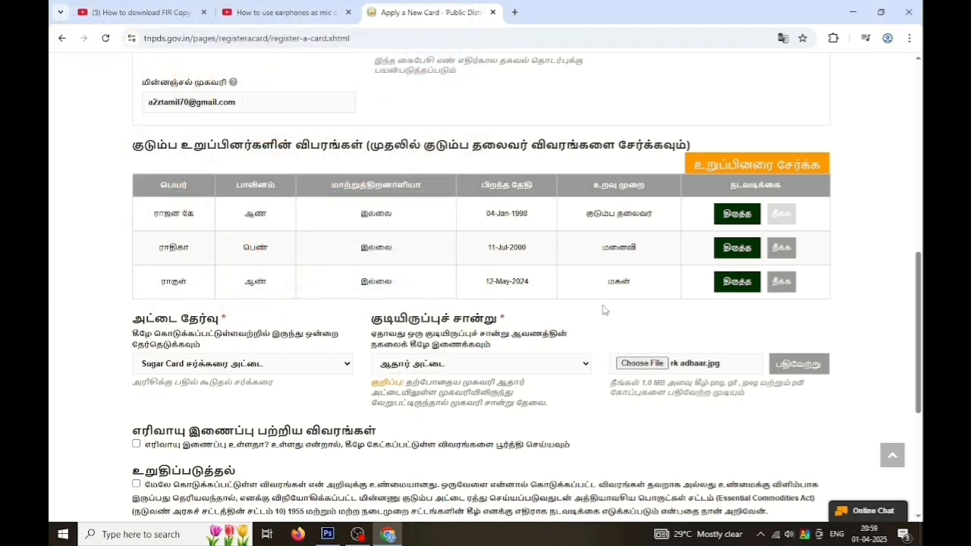
click(793, 364)
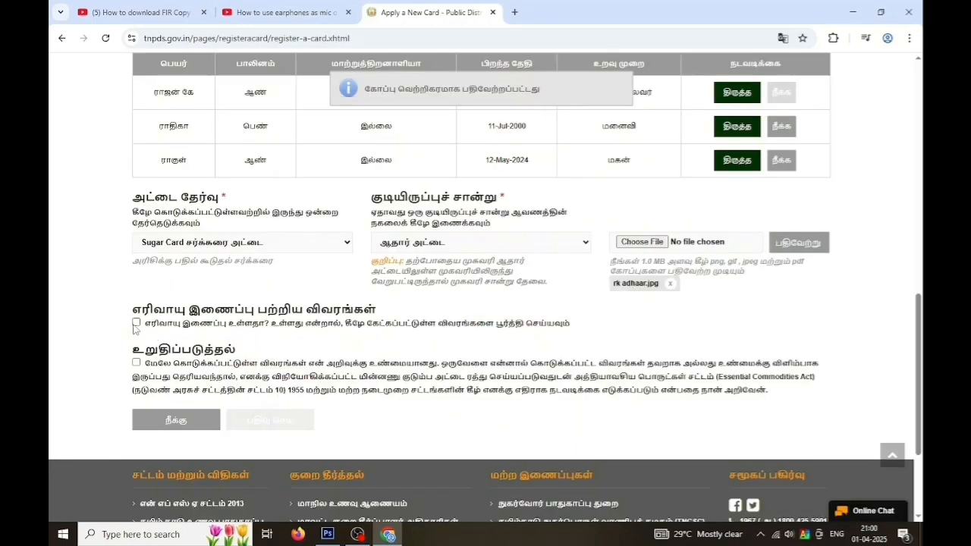
Declare a gas connection, with the wife as holder and பிபிசி as company for both connections
click(135, 324)
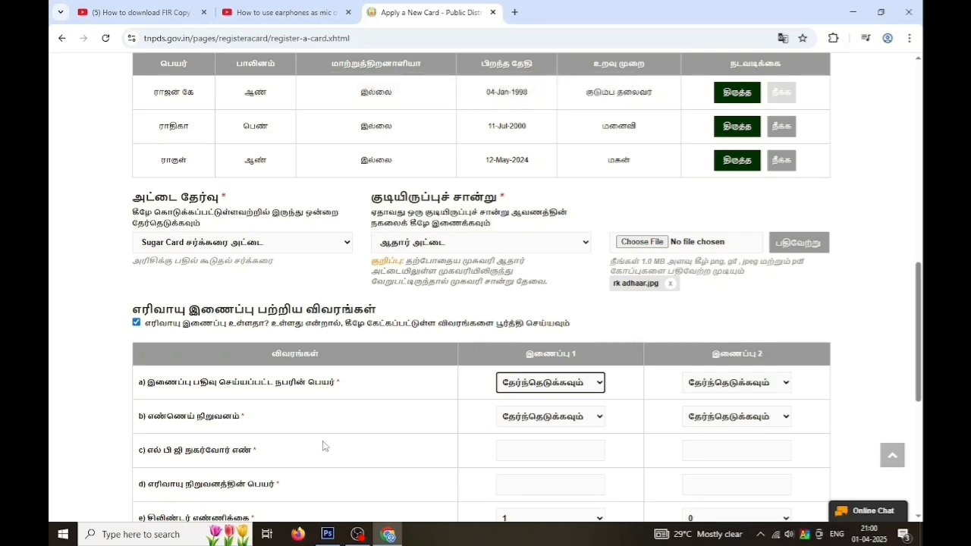
click(604, 382)
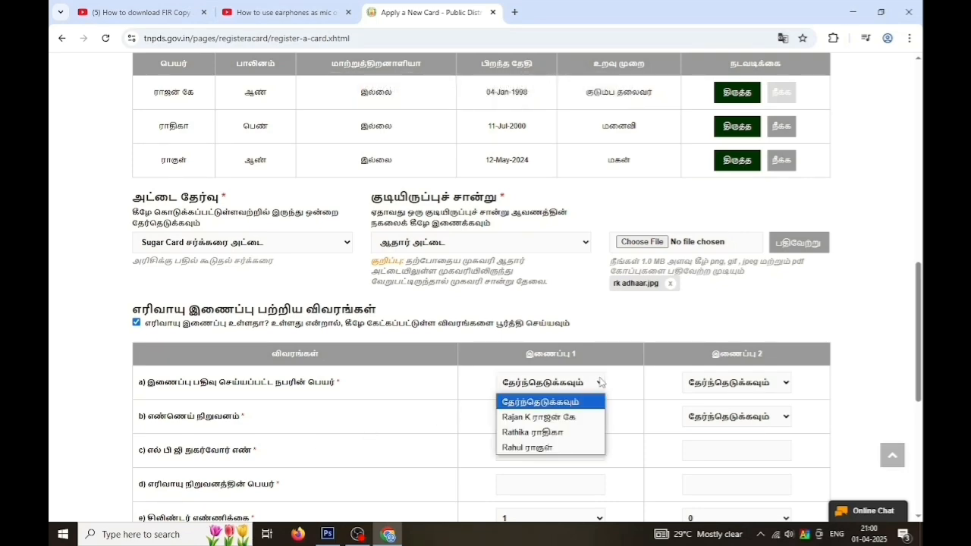
click(563, 432)
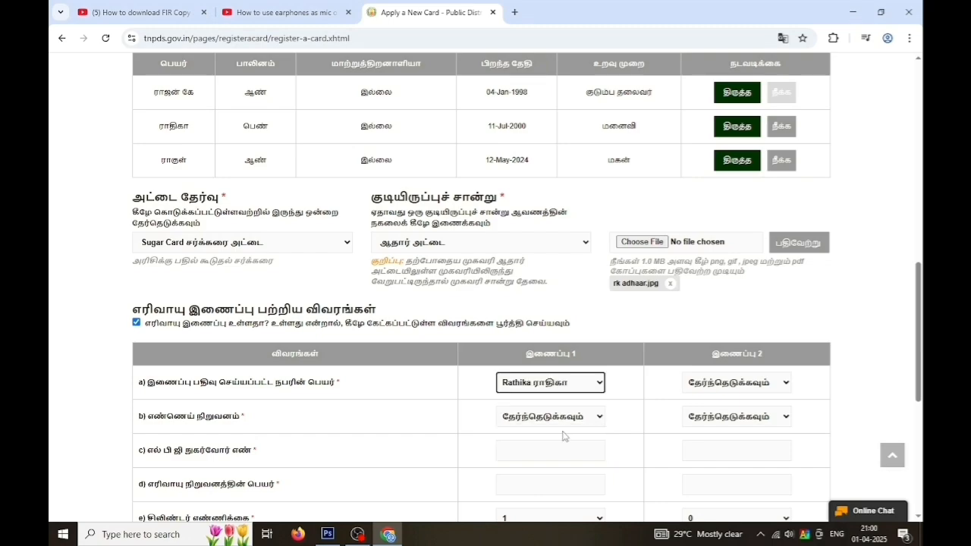
click(785, 383)
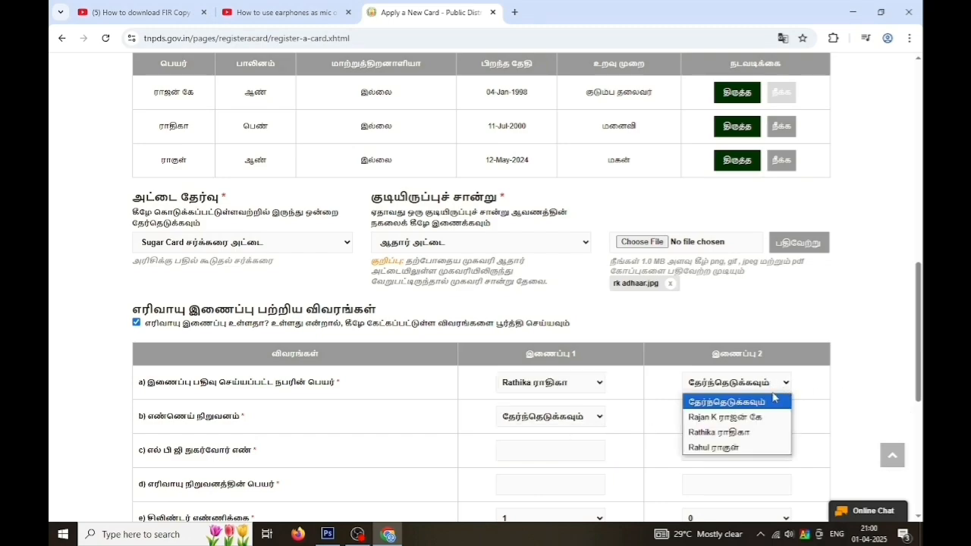
click(737, 433)
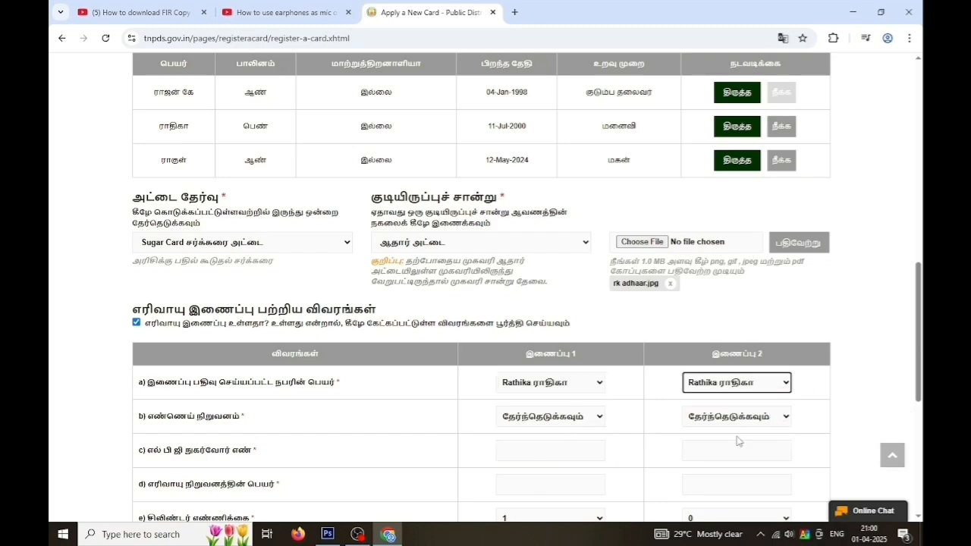
click(598, 419)
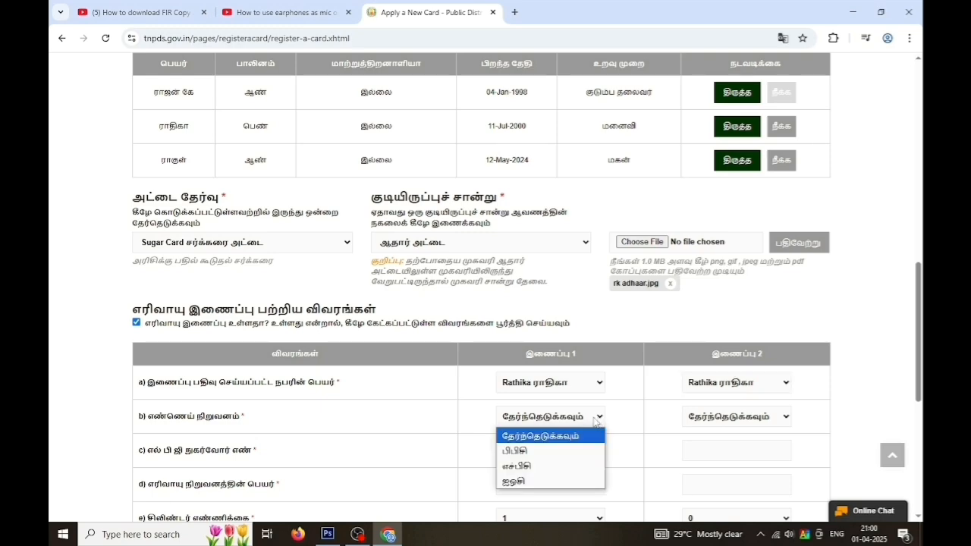
click(531, 454)
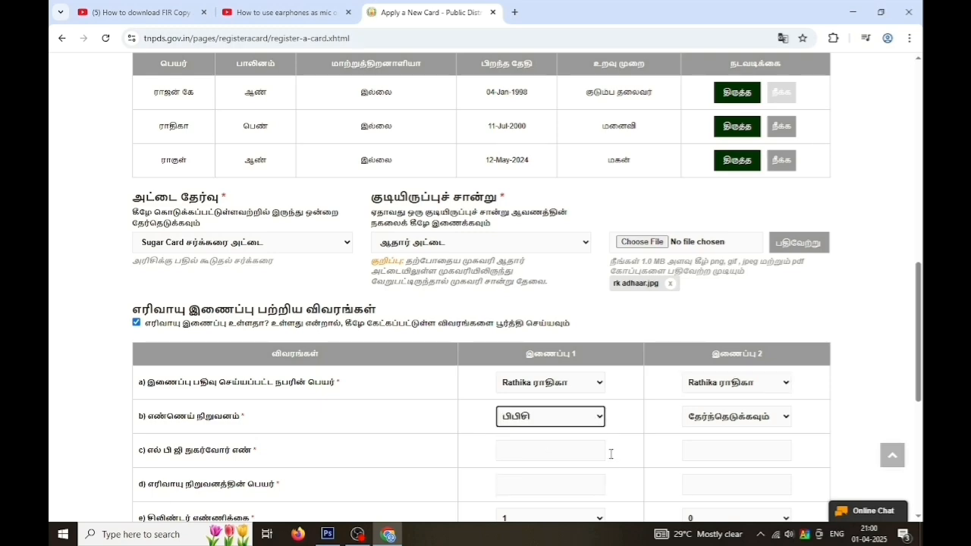
click(785, 419)
click(718, 452)
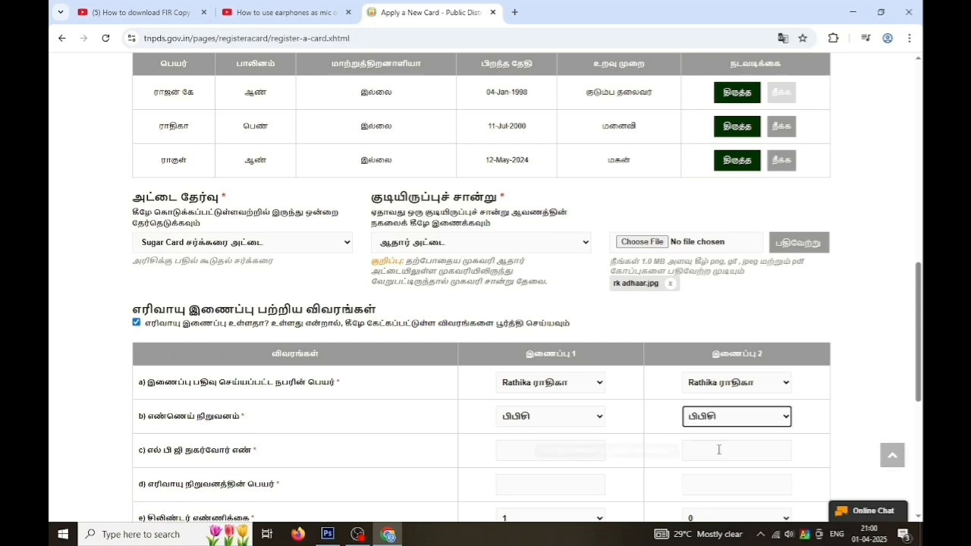
click(529, 445)
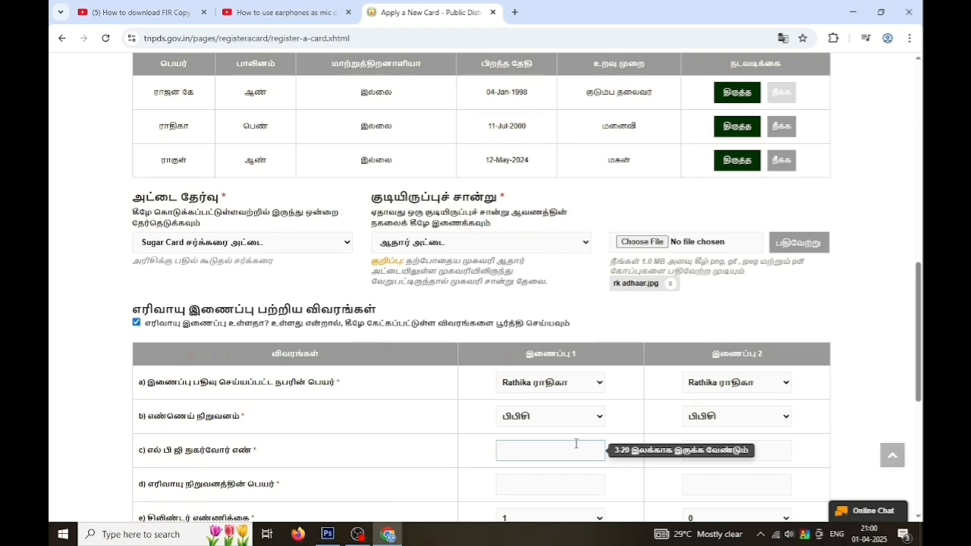
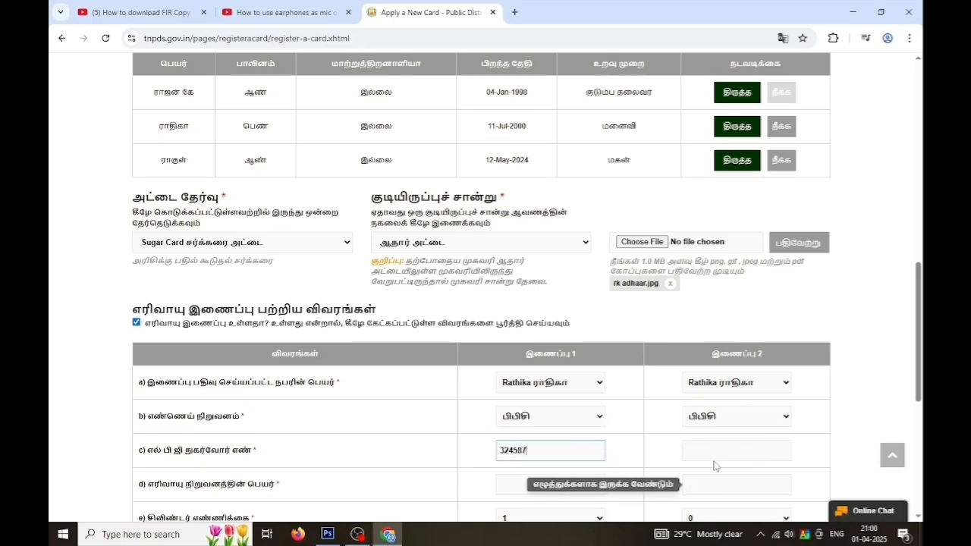
click(716, 452)
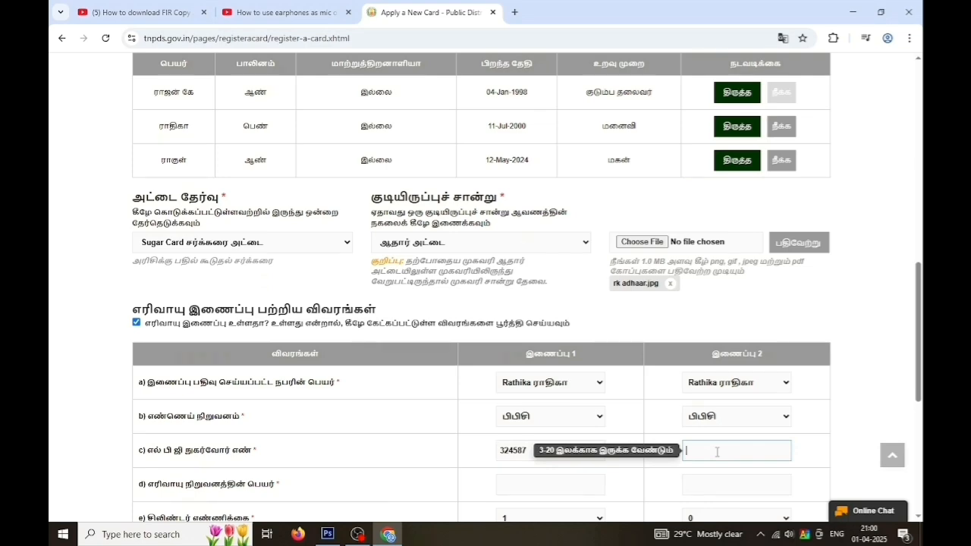
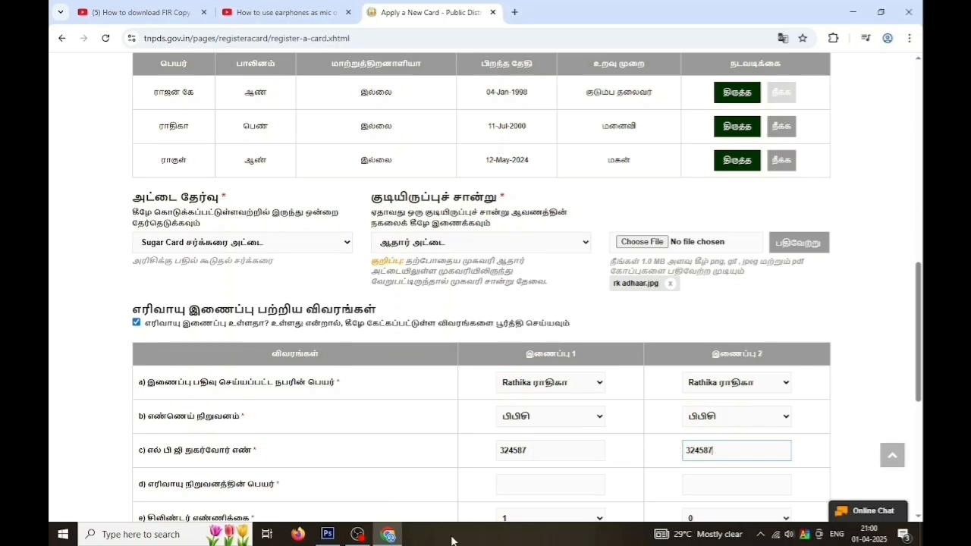
click(496, 472)
click(507, 487)
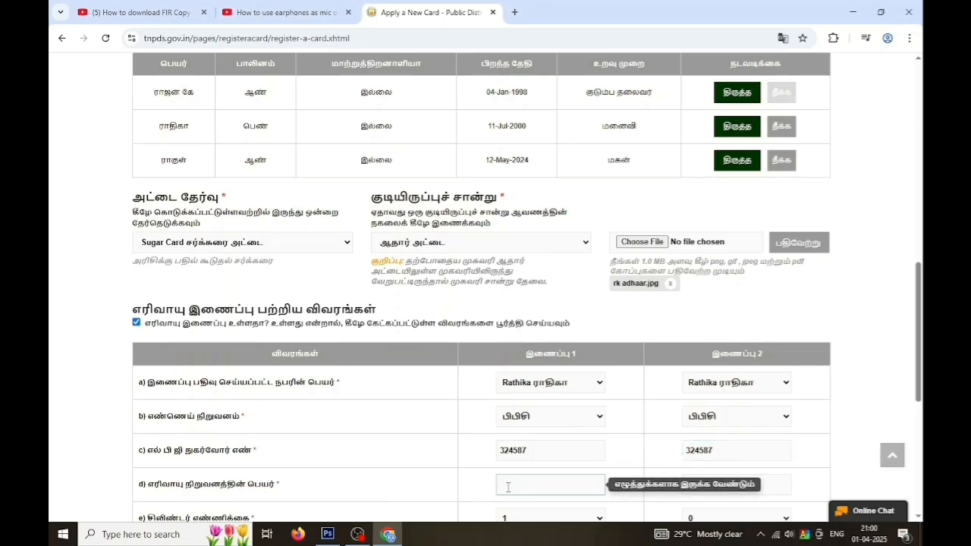
text(Pattu gas agency)
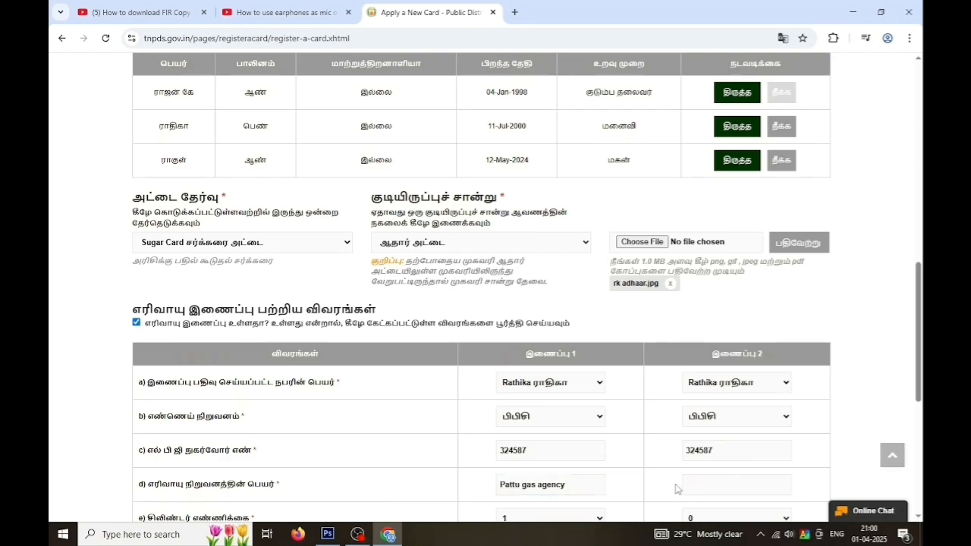
Start filling in the second connection's gas agency name field
click(687, 484)
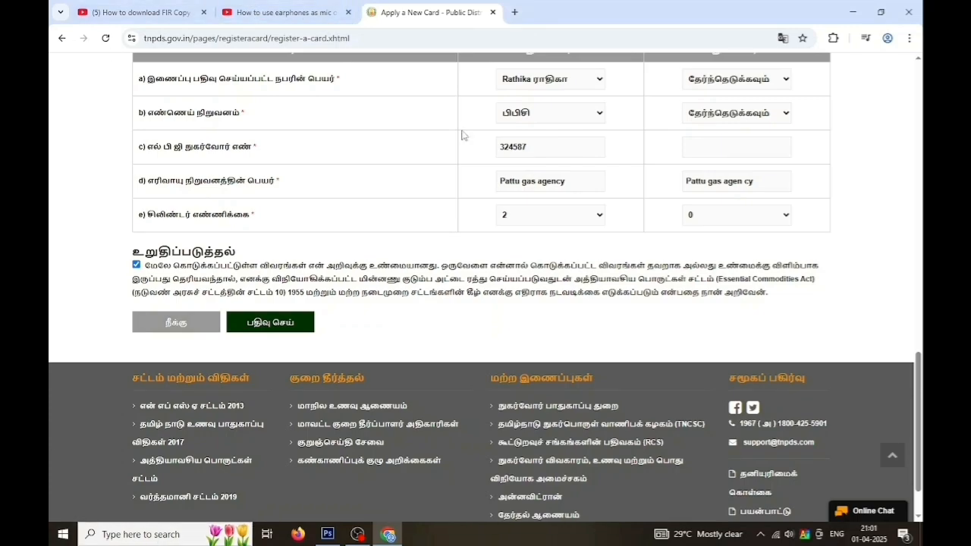
Bring the OBS Studio recorder window to the front
click(356, 534)
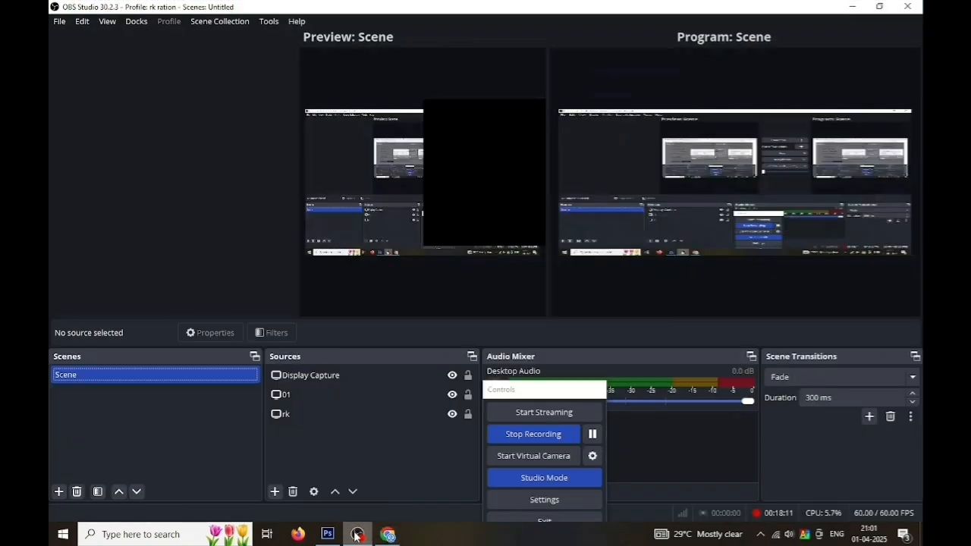